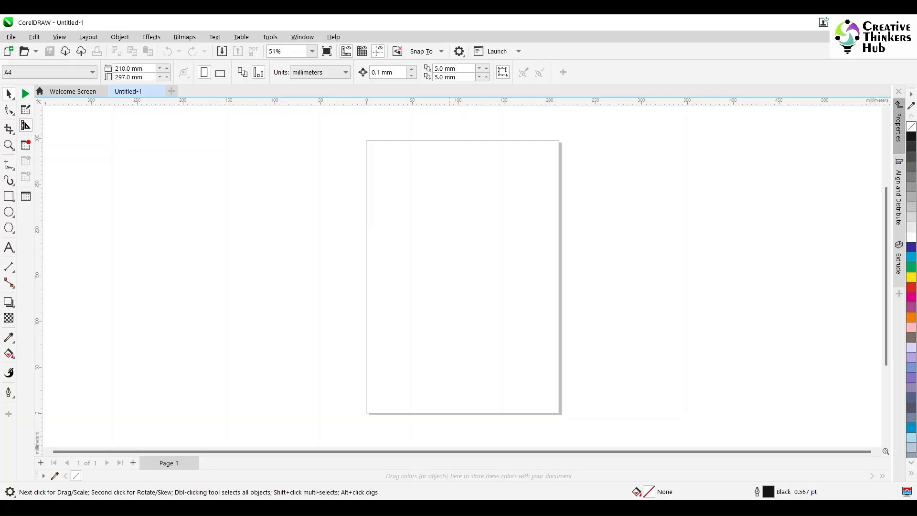
Place the portrait photo of the long-haired woman from the Assignments folder into the blank drawing.
left_click(301, 454)
mouse_move(272, 238)
left_mouse_down()
mouse_move(306, 229)
mouse_move(269, 239)
left_mouse_up()
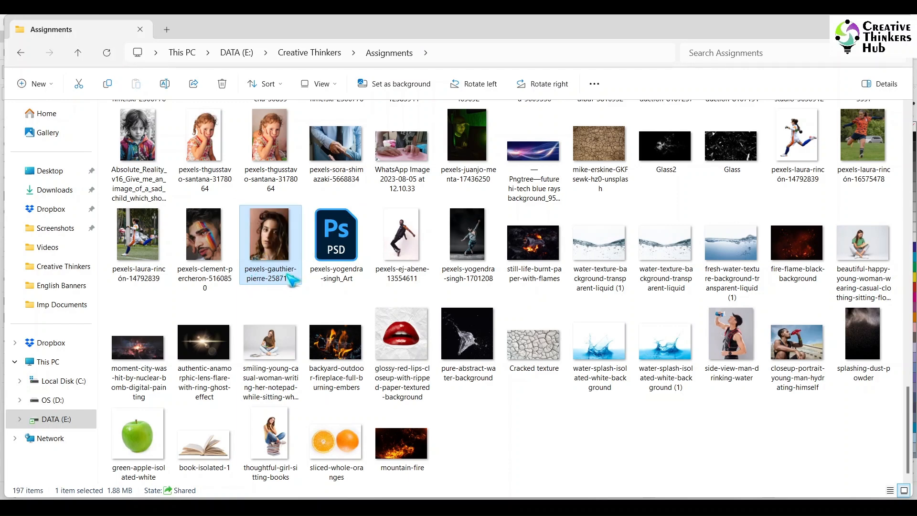
left_click_drag(273, 234, 476, 294)
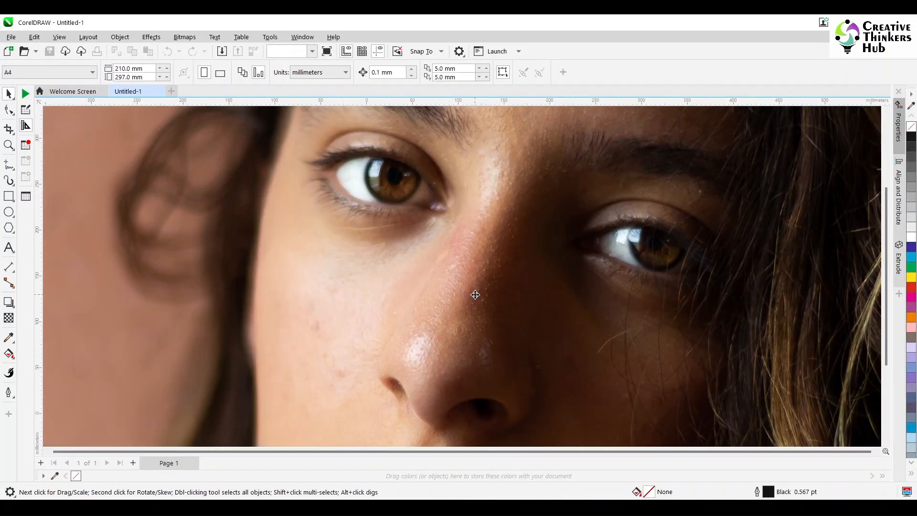
scroll(475, 294, "down", 5)
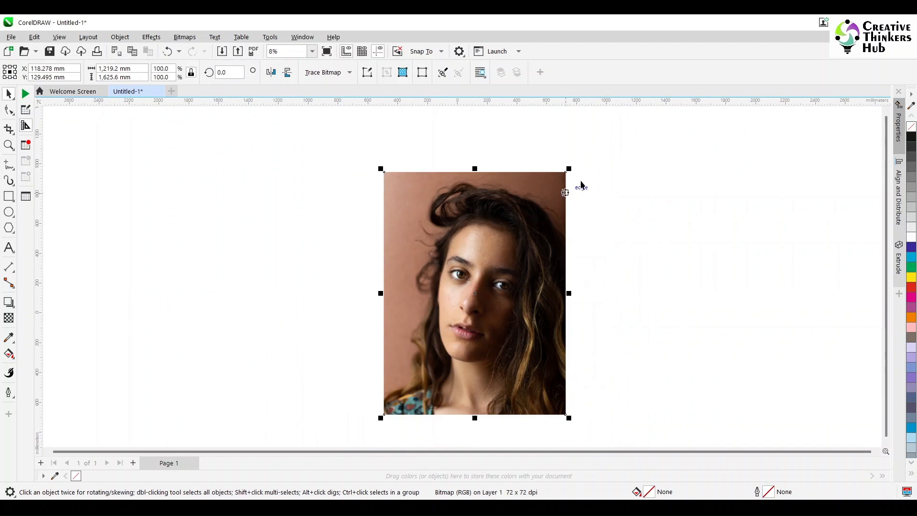
Scale the photo down onto the page and set its width to 210 mm, keeping its proportions.
left_click_drag(568, 169, 549, 210)
scroll(493, 291, "up", 4)
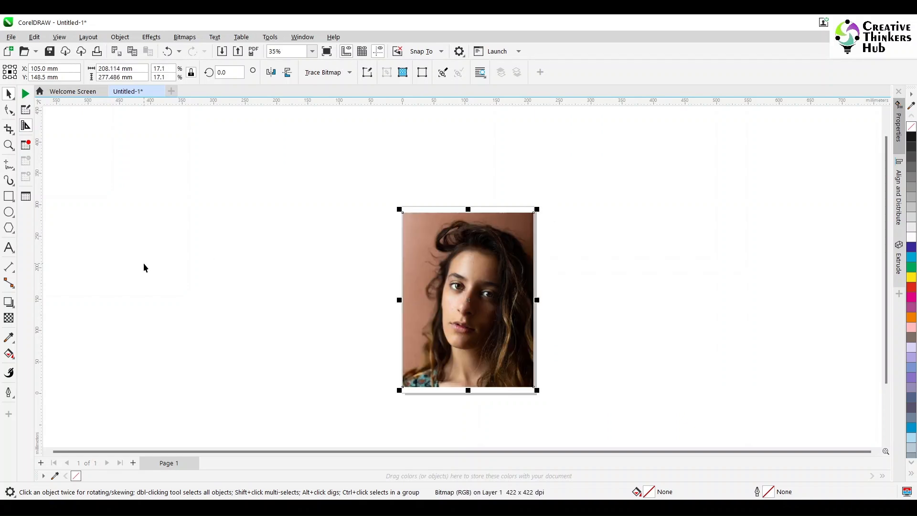
left_click(195, 219)
left_click(478, 280)
left_click(117, 69)
type("210")
key("Return")
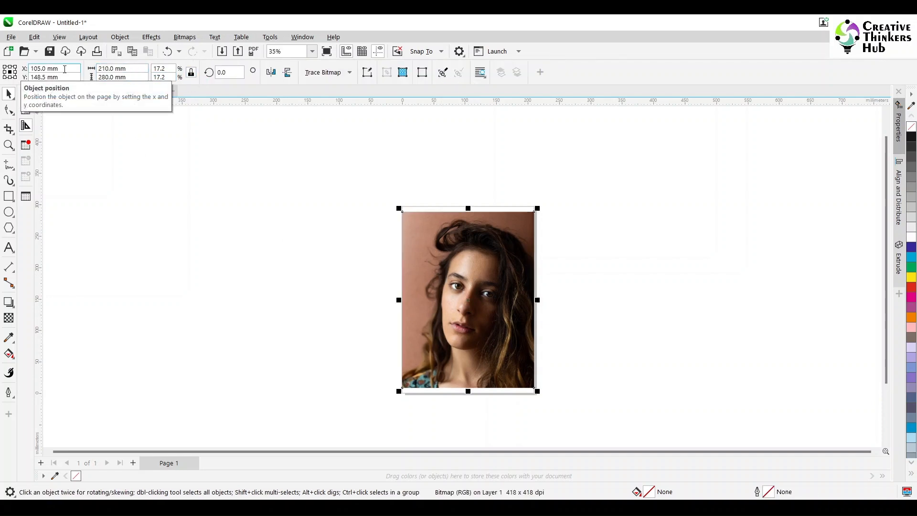
Set the page height to 280 mm to match the photo.
left_click(266, 235)
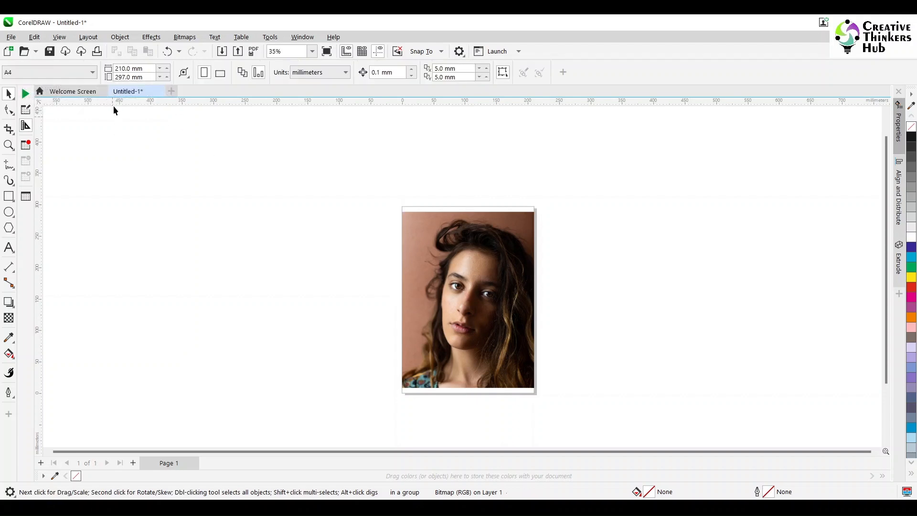
left_click(129, 77)
type("280")
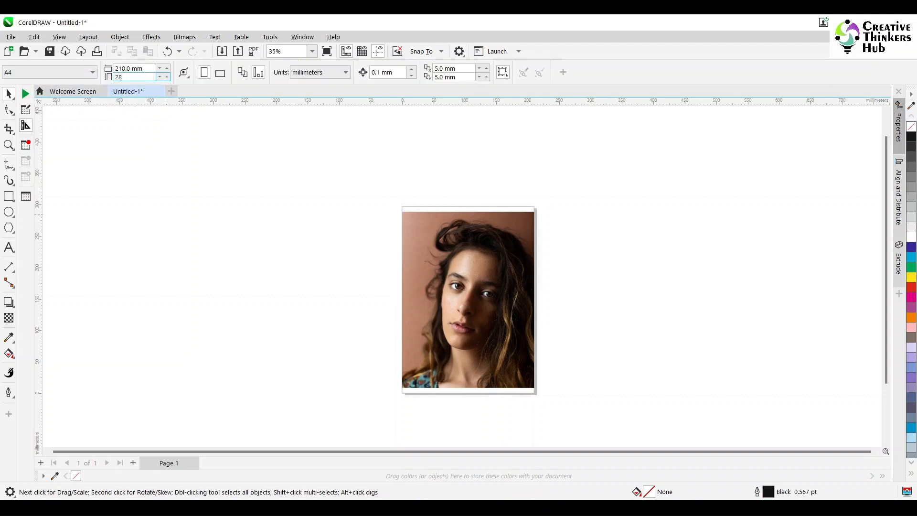
key("Return")
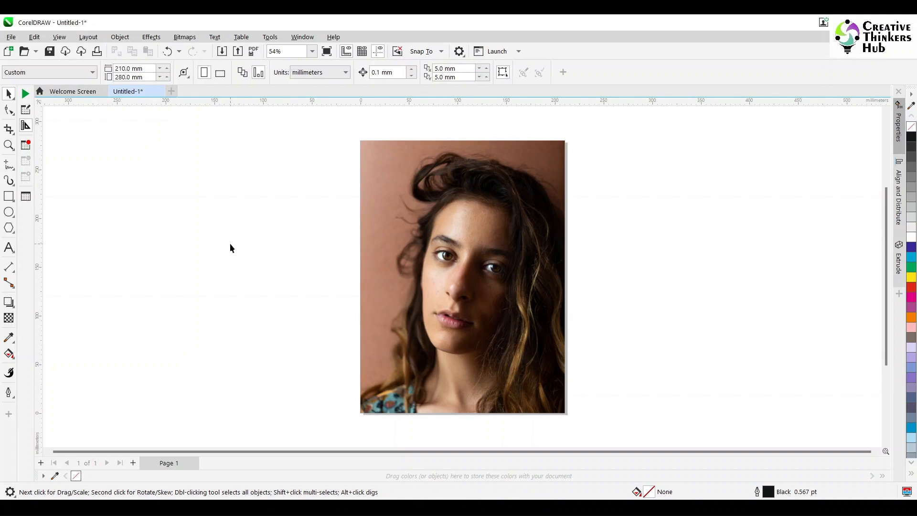
scroll(230, 243, "down", 2)
scroll(221, 253, "up", 3)
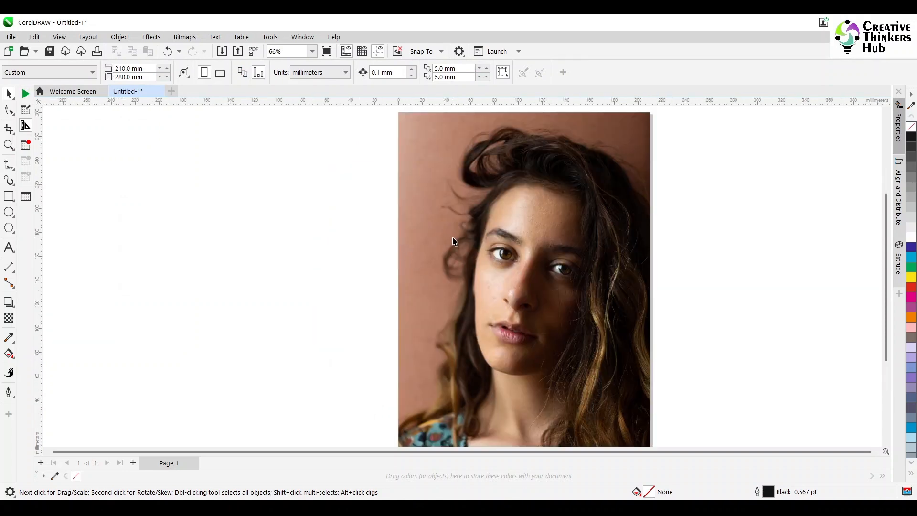
scroll(453, 241, "down", 1)
left_click(489, 257)
left_click(294, 271)
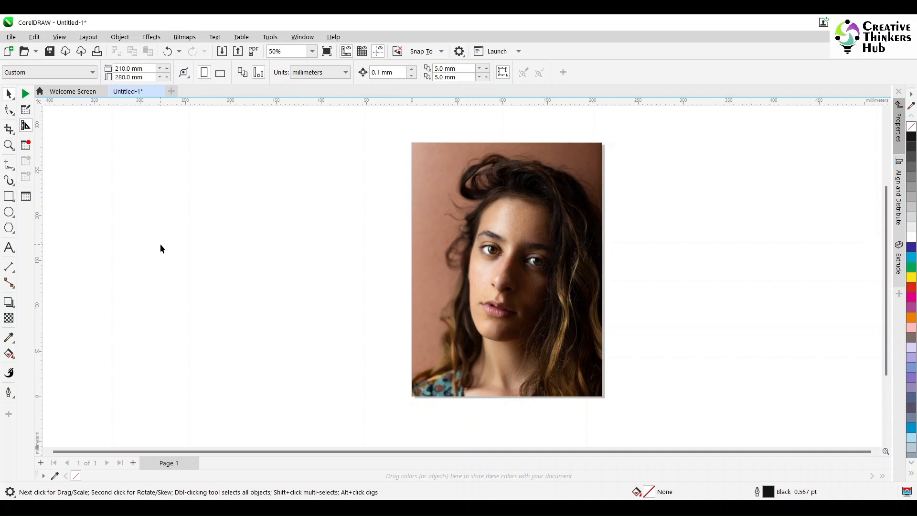
Draw a square of about 11 mm near the photo's upper-left corner and resize it to 9 mm.
left_click(9, 196)
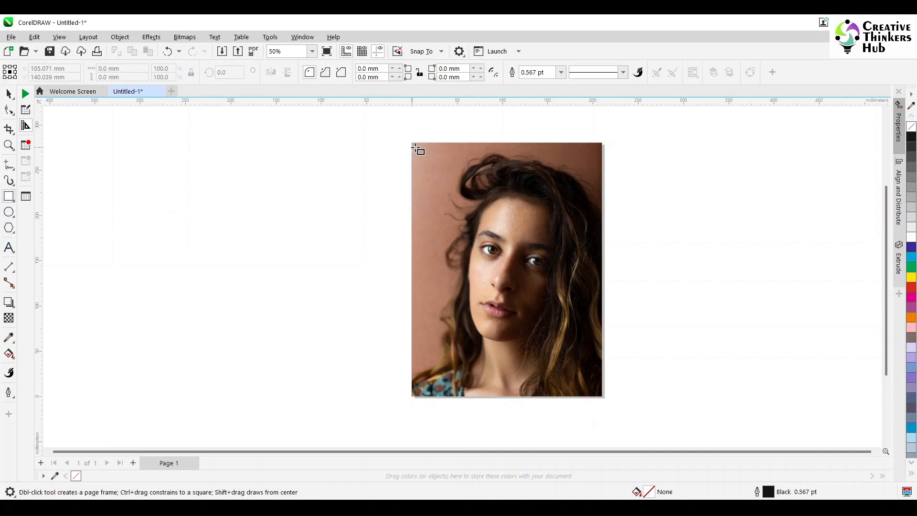
left_click_drag(412, 147, 422, 157)
left_click(8, 94)
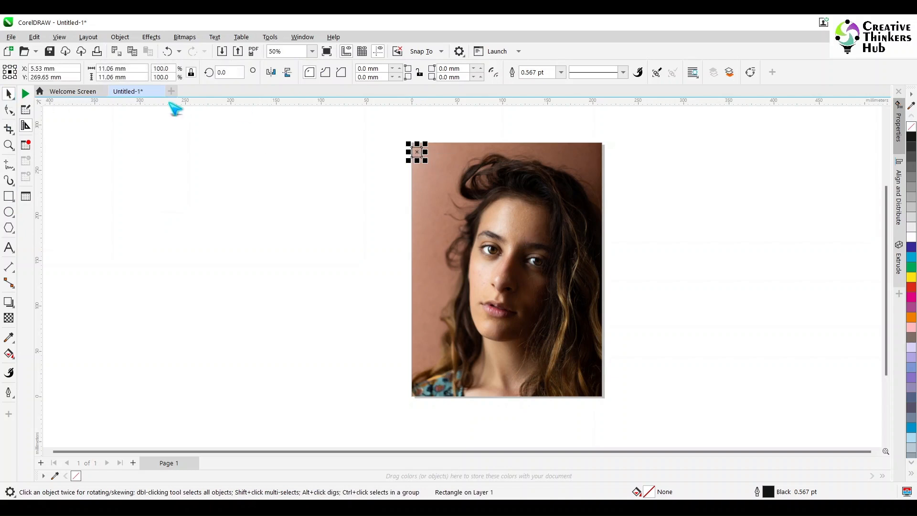
left_click(114, 68)
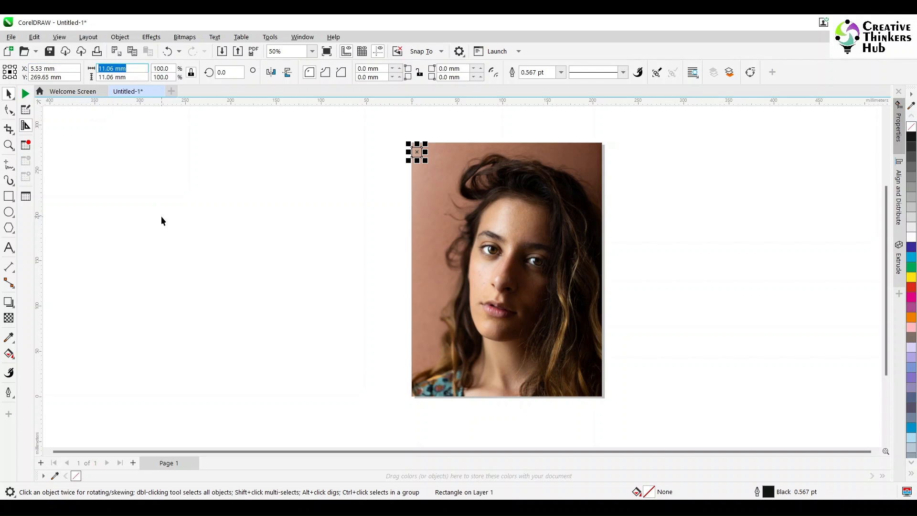
type("9")
key("Return")
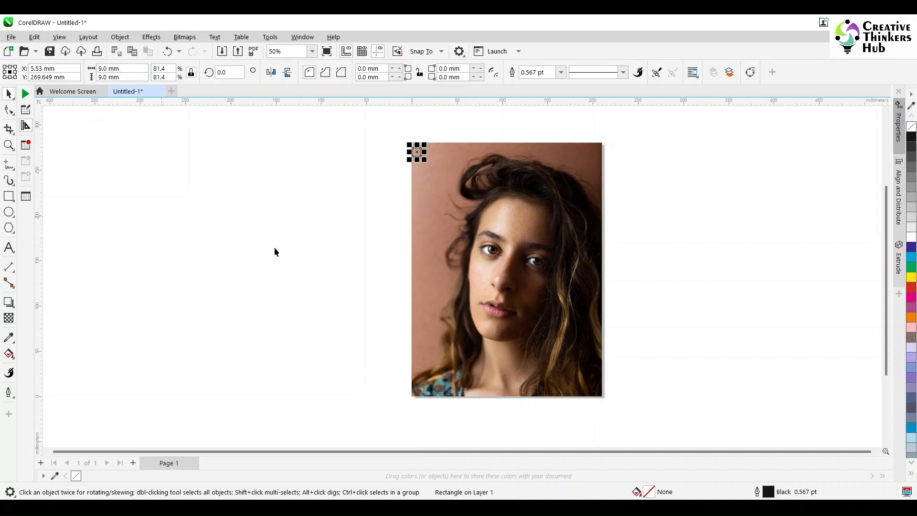
Align the small square with the top and left edges of the photo.
left_click(462, 187)
key("t")
key("l")
left_click(331, 197)
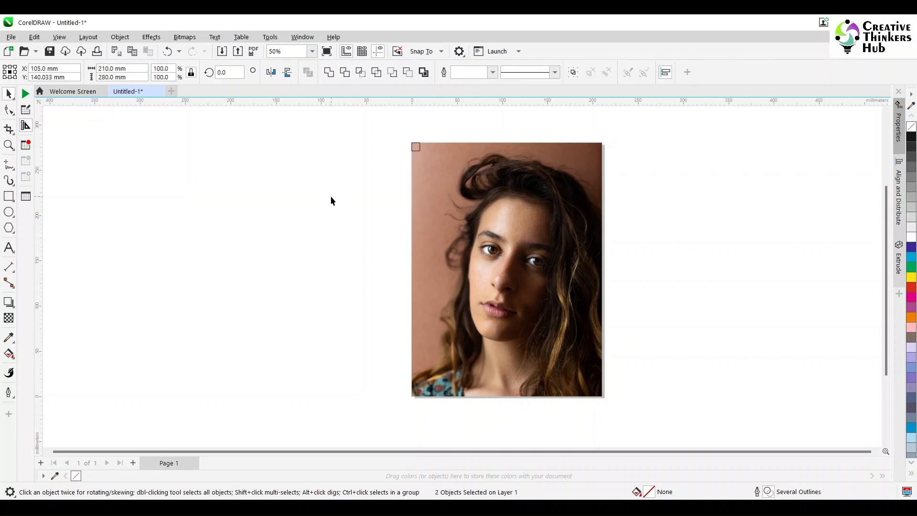
Make a copy of the corner square and align it with the photo's right edge.
left_click_drag(364, 128, 462, 174)
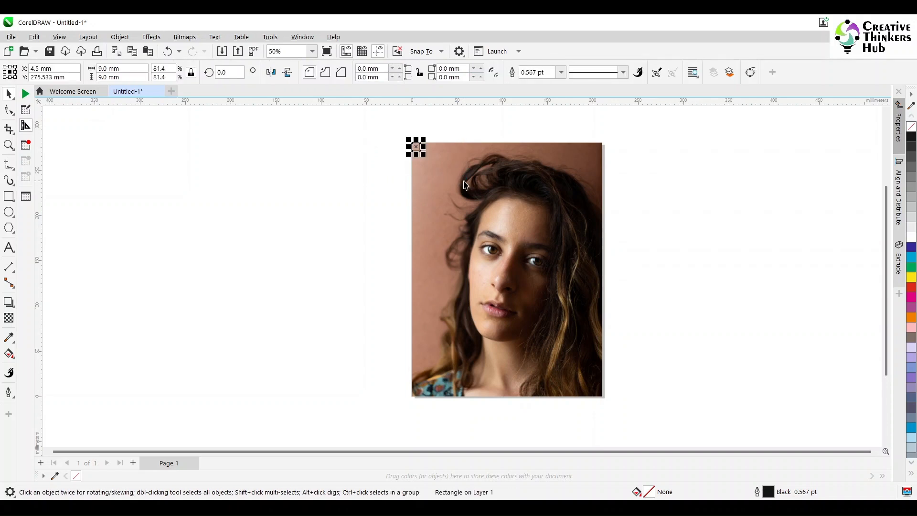
key("ctrl+v")
left_click(466, 184, "shift")
key("r")
left_click(293, 199)
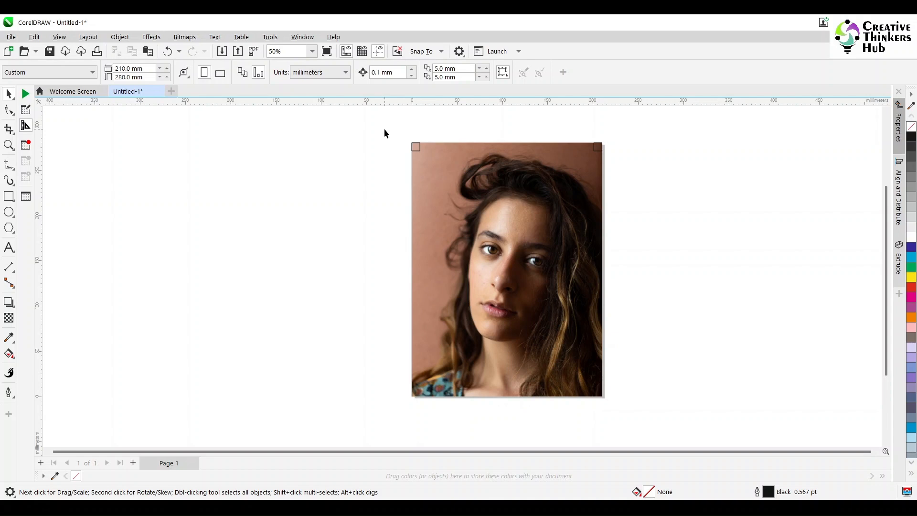
Set the duplicate distance to 10 mm horizontally and 0 mm vertically, and repeat the upper-left square across the photo's top edge.
left_click(459, 69)
type("10")
key("Tab")
type("0")
key("Return")
left_click(418, 147)
key("ctrl+d")
key("ctrl+d")
key("ctrl+d")
key("ctrl+d")
key("ctrl+d")
key("ctrl+d")
key("ctrl+d")
key("ctrl+d")
key("ctrl+d")
key("ctrl+d")
key("ctrl+d")
key("ctrl+d")
key("ctrl+d")
key("ctrl+d")
key("ctrl+d")
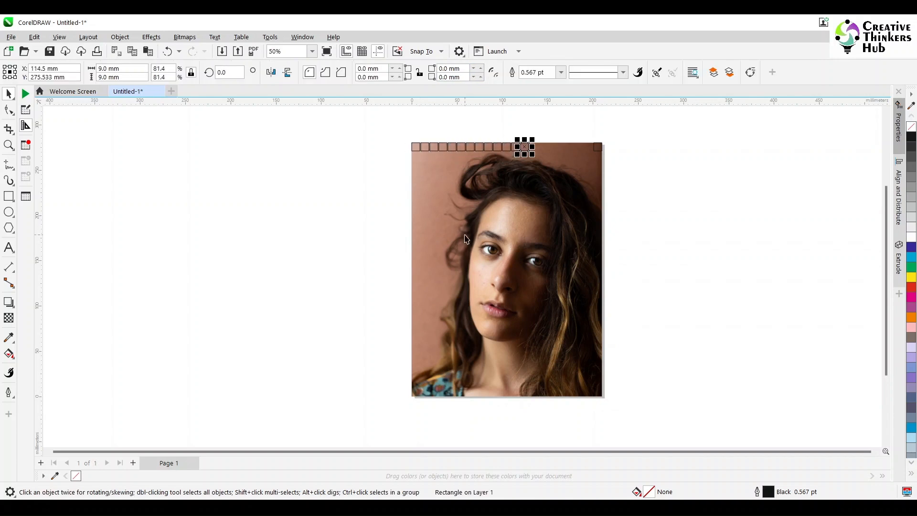
key("ctrl+d")
key("ctrl+d")
key("ctrl+d")
key("ctrl+d")
key("ctrl+d")
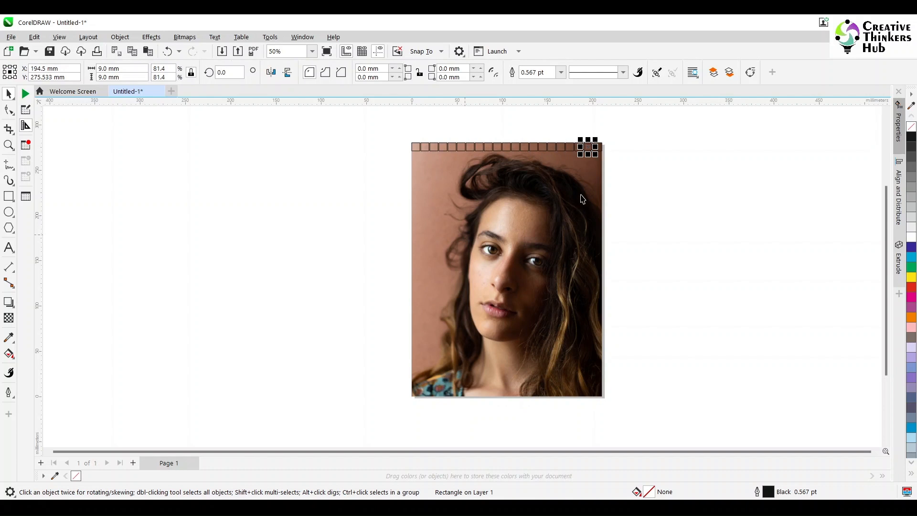
left_click(659, 172)
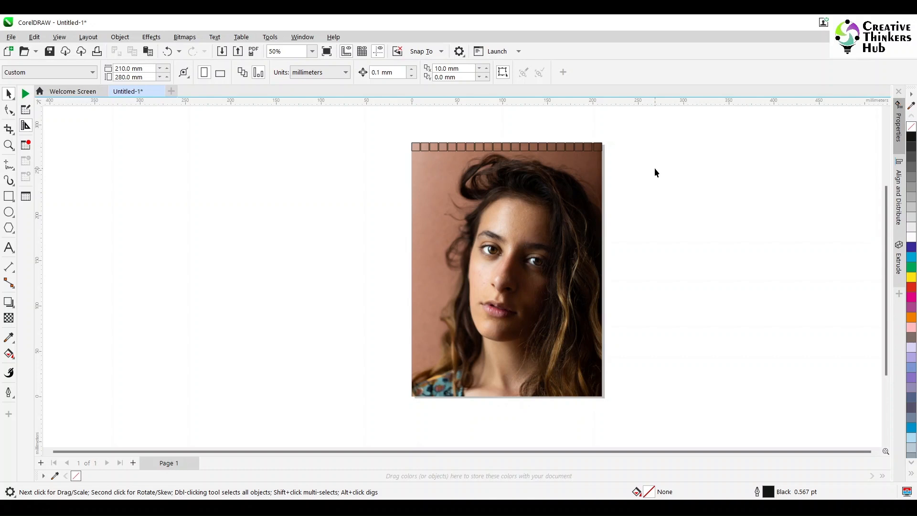
Group the top row of squares and align a copy of the group with the photo's bottom edge.
left_click_drag(373, 135, 674, 172)
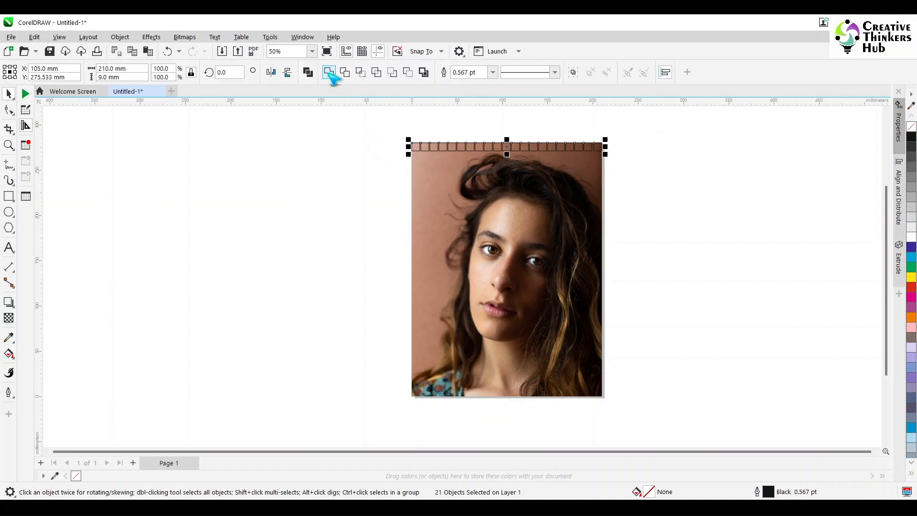
key("ctrl+g")
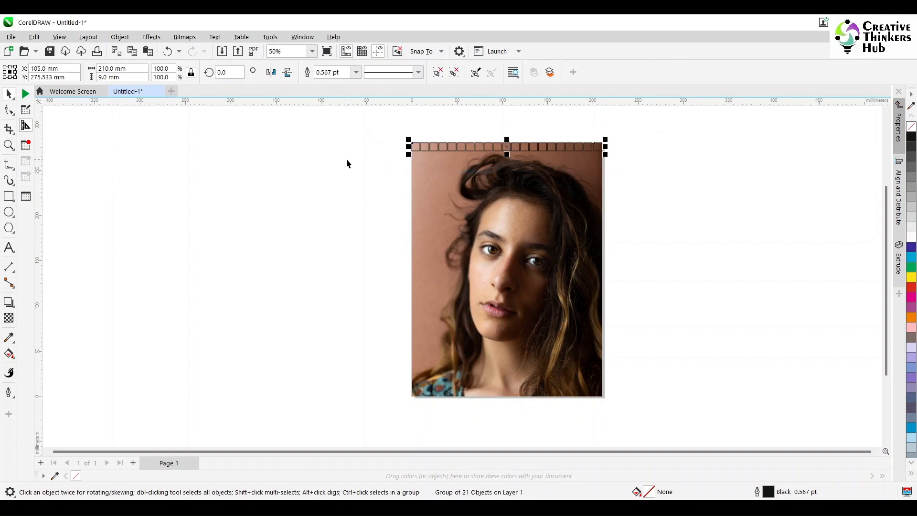
left_click(485, 188, "shift")
key("b")
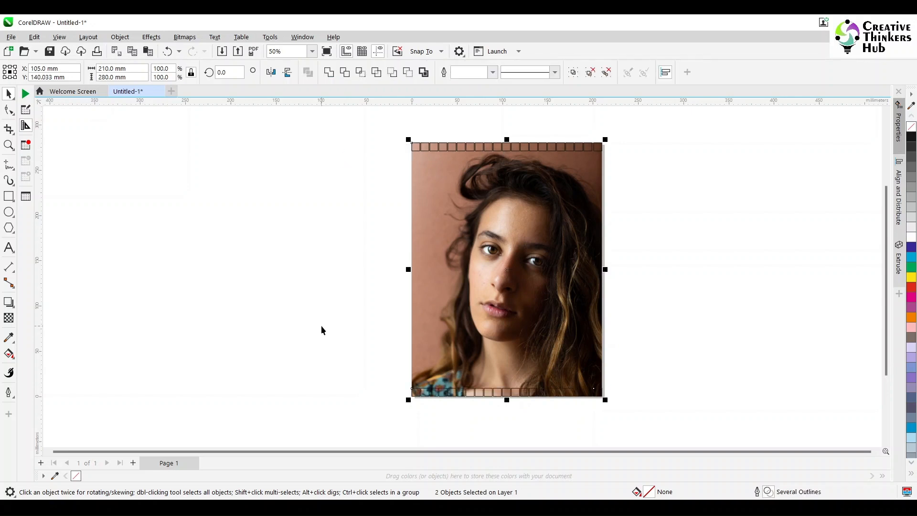
left_click(322, 329)
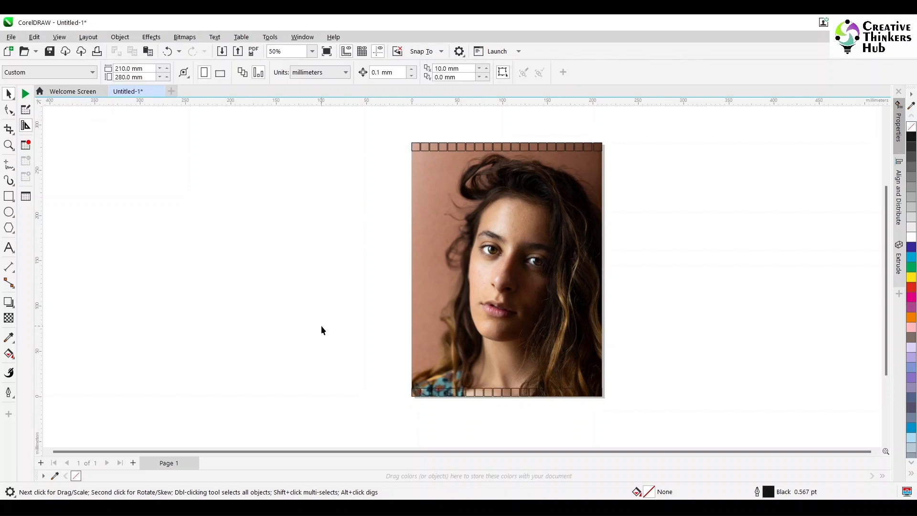
Select the top and bottom rows of squares and blend the top row into the bottom one.
left_click(446, 145)
left_click(439, 394)
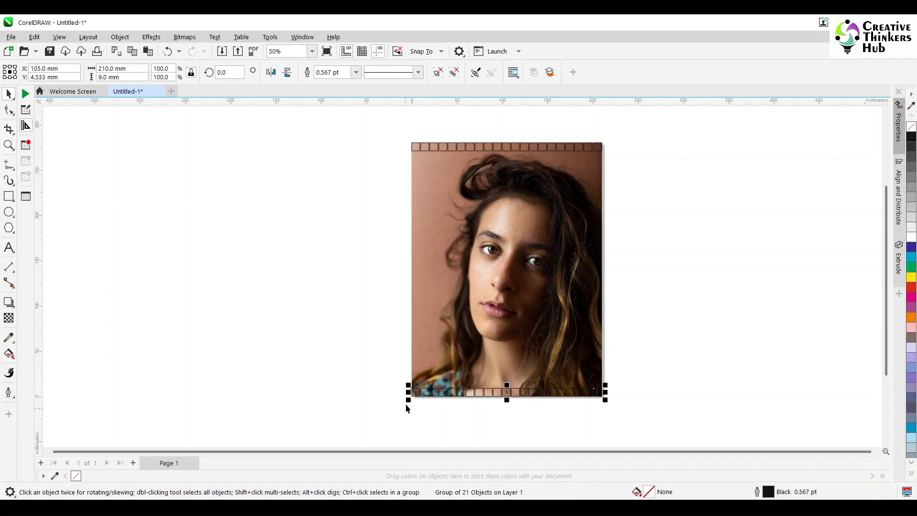
left_click(446, 149)
left_click(436, 395, "shift")
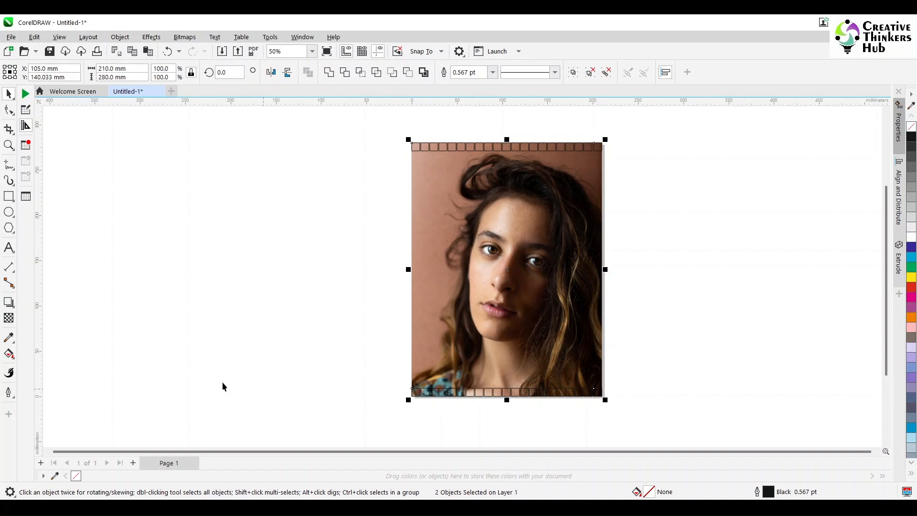
left_click(8, 301)
left_click(42, 328)
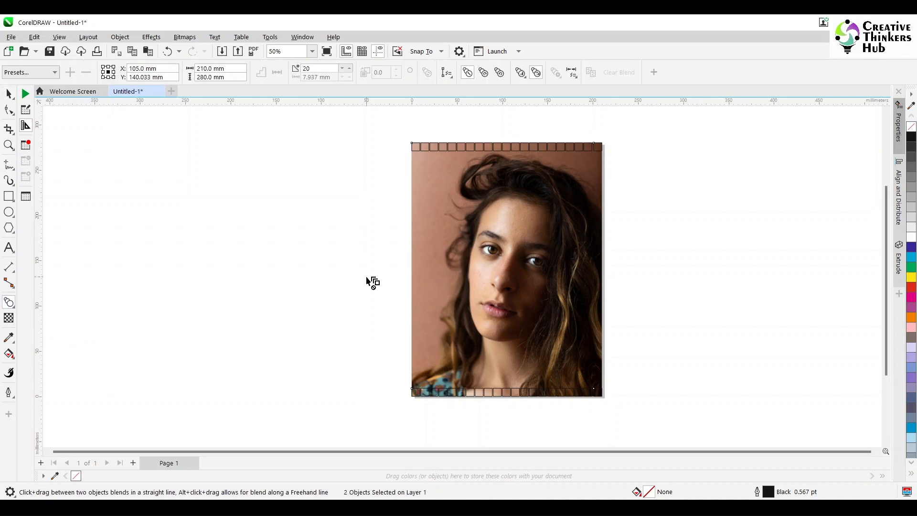
left_click_drag(507, 147, 506, 392)
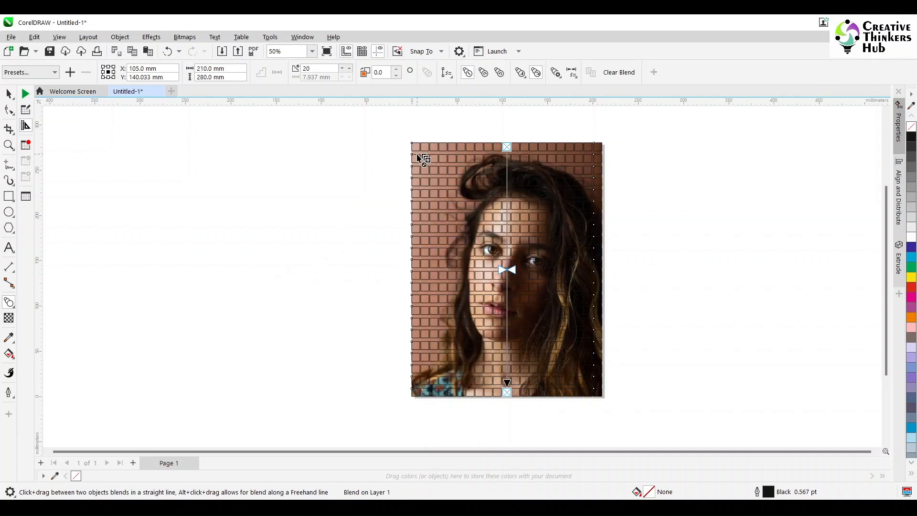
Set the number of blend steps between the two rows of squares to 25.
scroll(423, 159, "up", 3)
left_click(320, 69)
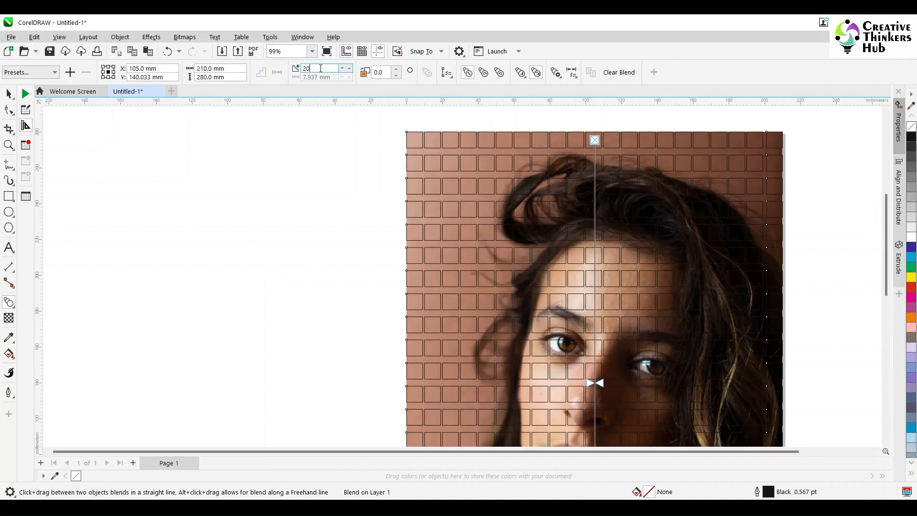
key("BackSpace")
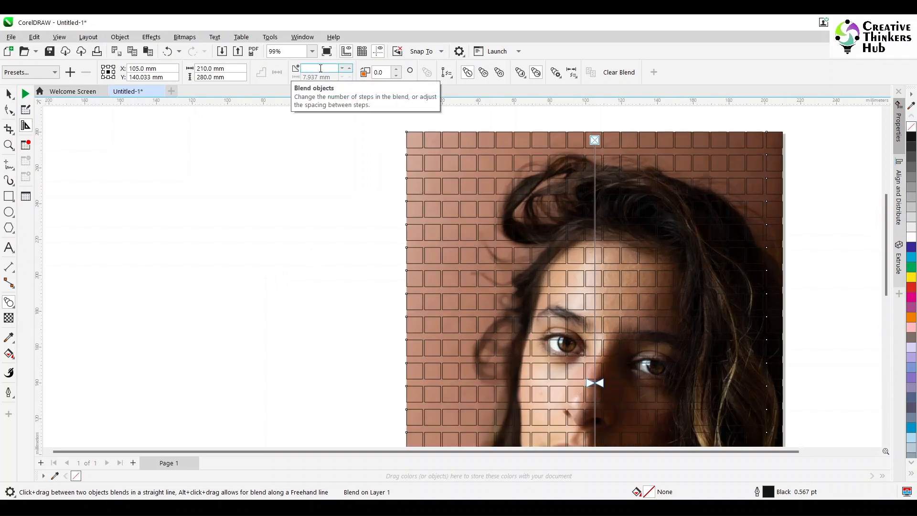
type("5")
key("Return")
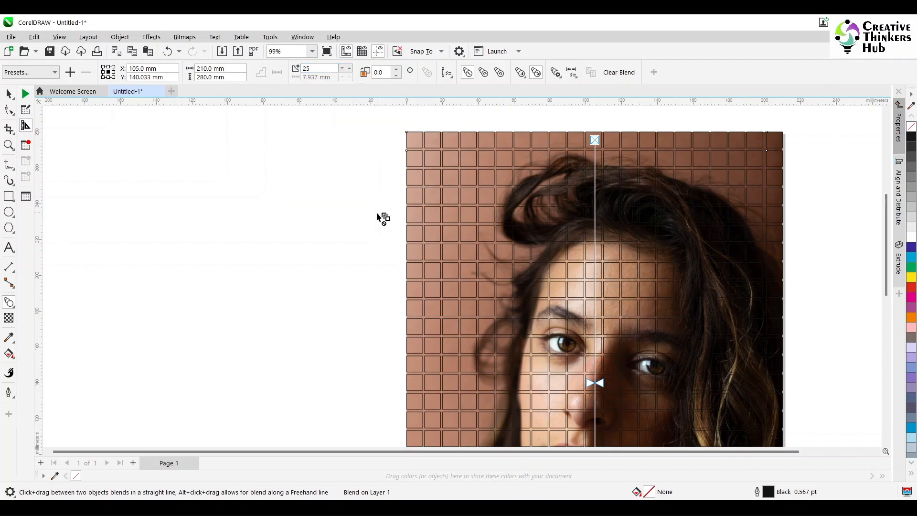
scroll(381, 217, "down", 2)
left_click_drag(888, 205, 889, 228)
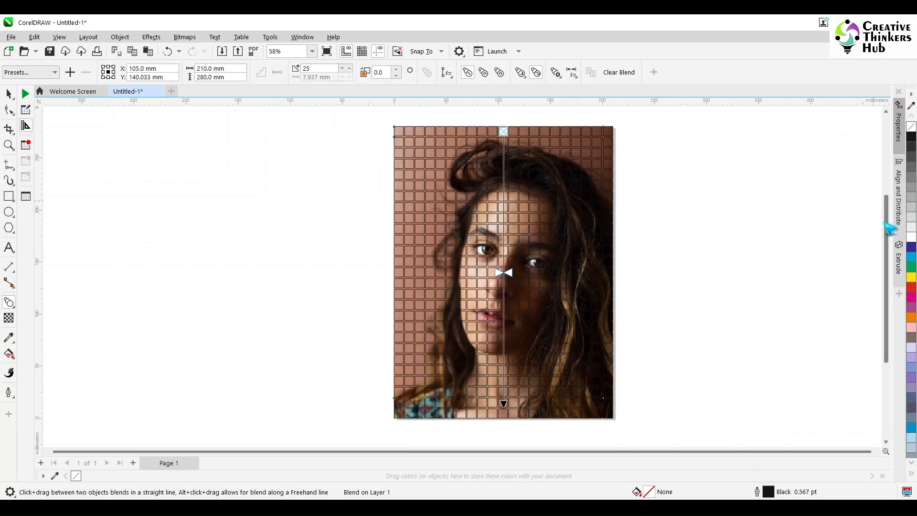
left_click(9, 94)
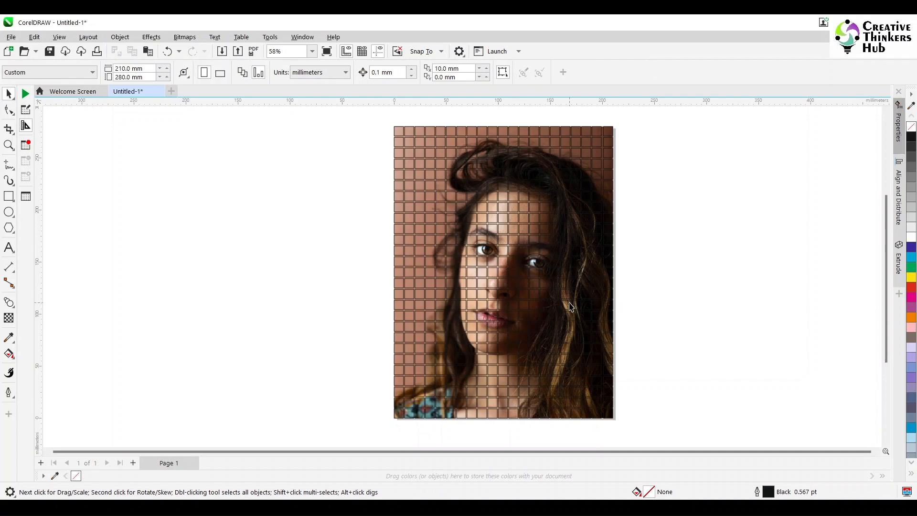
key("ctrl+z")
left_click(310, 281)
left_click_drag(364, 108, 651, 429)
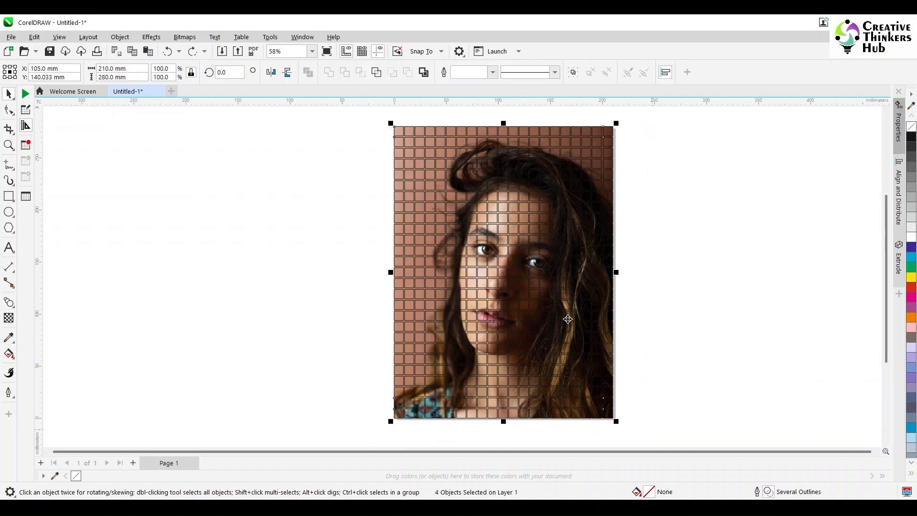
left_click_drag(454, 329, 452, 326)
key("ctrl+z")
Move the blended grid of squares about 183 mm to the left, partly off the photo.
left_click(535, 282)
left_click_drag(536, 282, 344, 281)
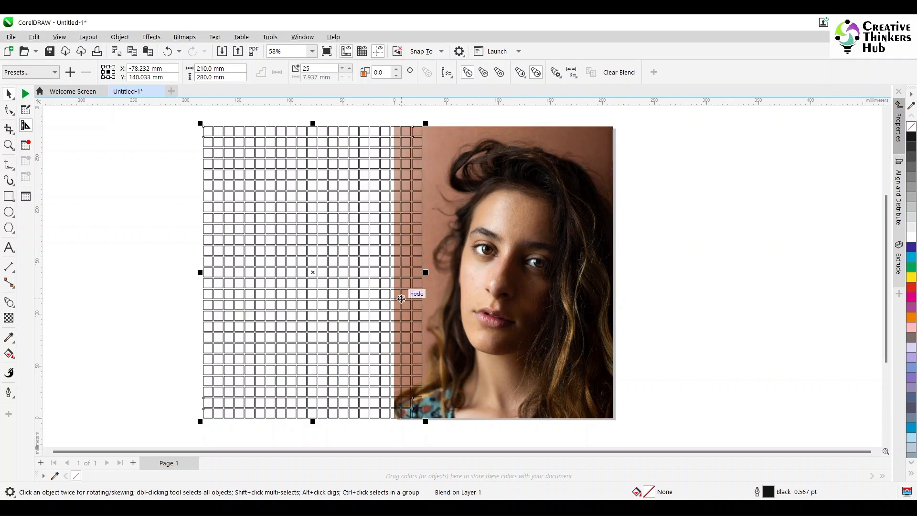
Undo the last move of the grid of squares and break its blend apart.
scroll(407, 152, "up", 1)
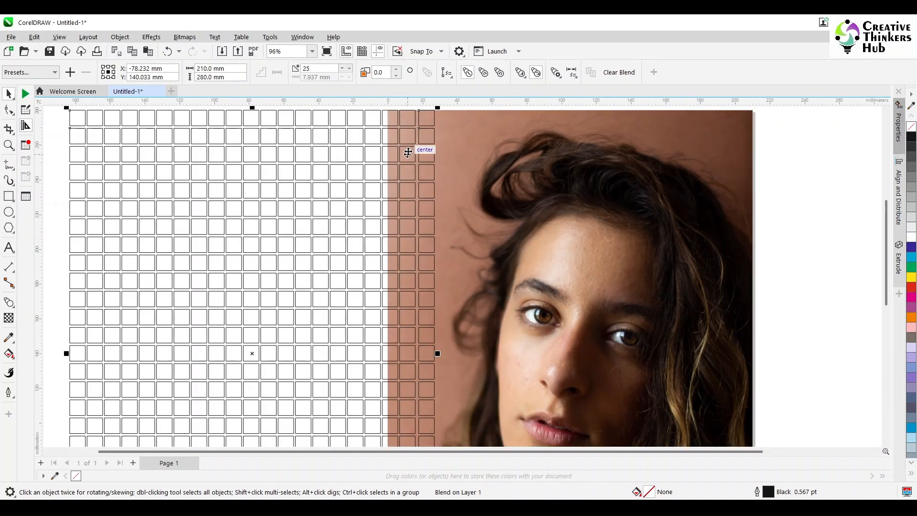
scroll(407, 152, "down", 2)
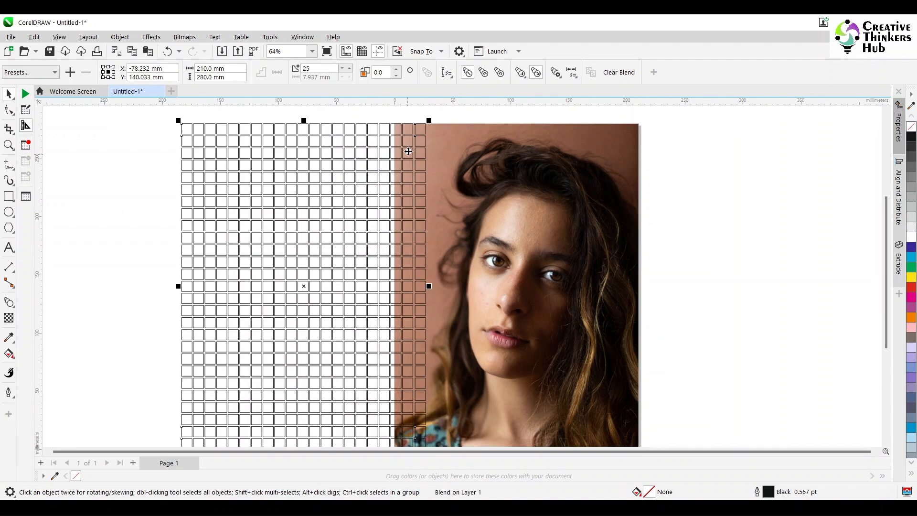
key("ctrl+z")
right_click(449, 195)
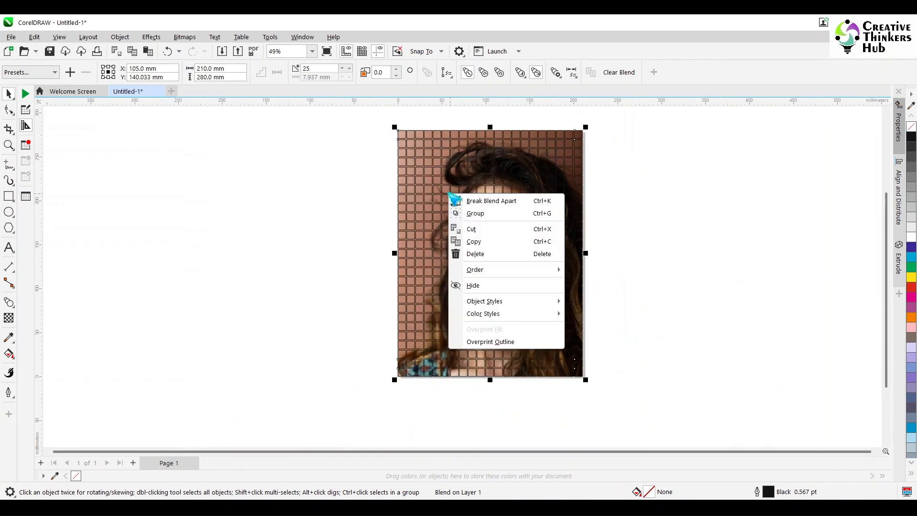
left_click(468, 200)
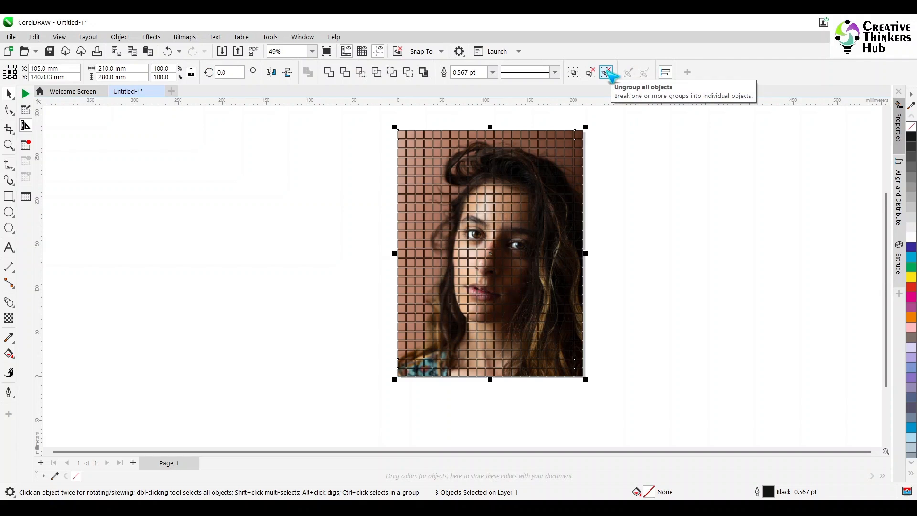
Ungroup all rows into individual squares and combine them into a single curve over the photo.
left_click(609, 71)
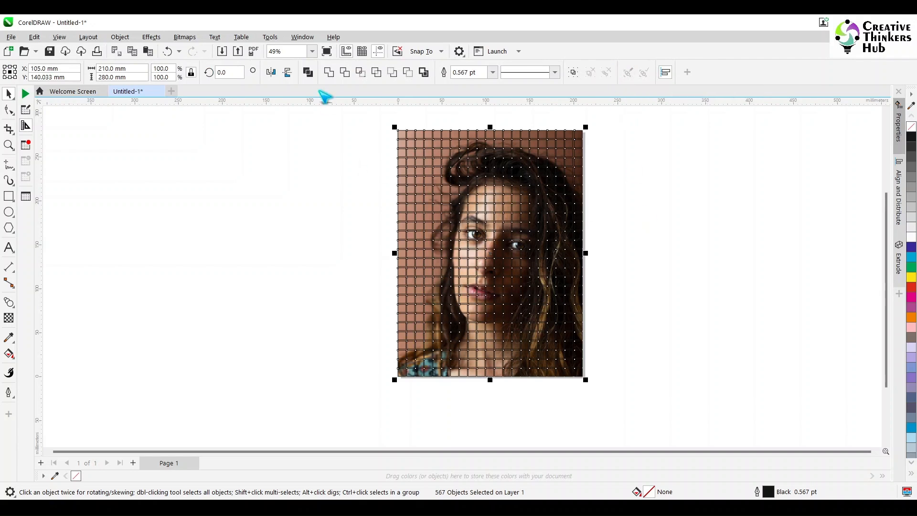
left_click(308, 71)
left_click_drag(454, 178, 297, 194)
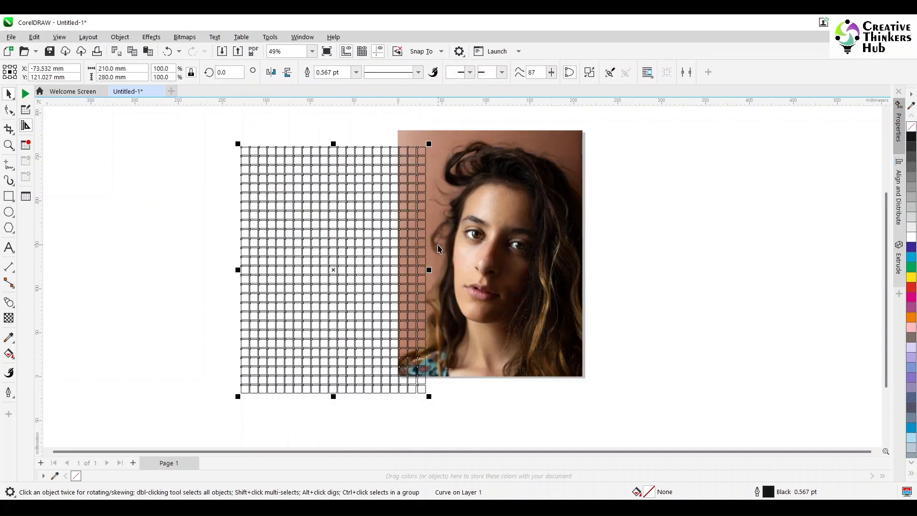
key("ctrl+z")
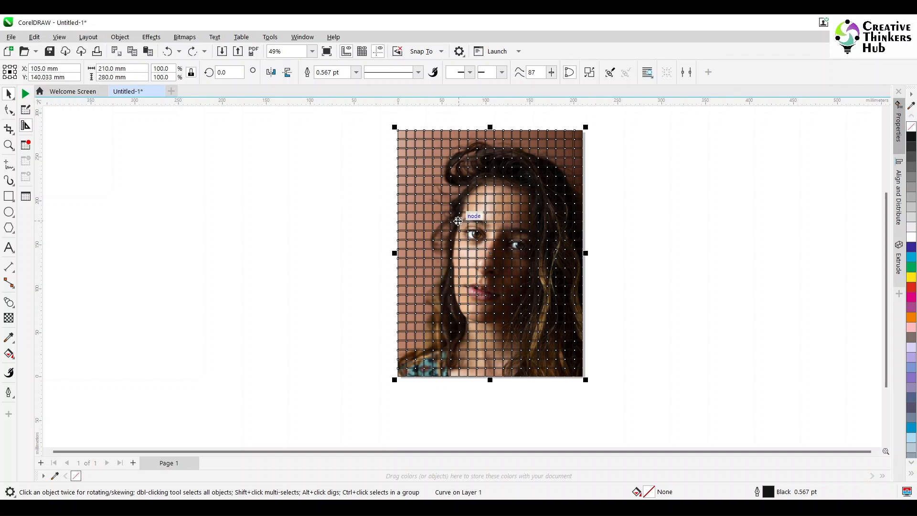
Set the nudge distance to 2.0 mm and nudge the combined grid up by 2 mm.
left_click(334, 197)
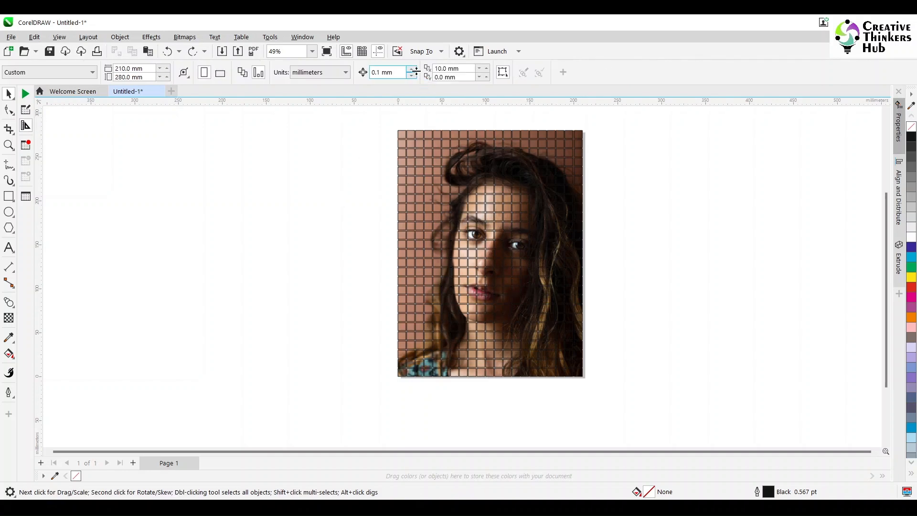
type("1")
key("Return")
left_click(490, 209)
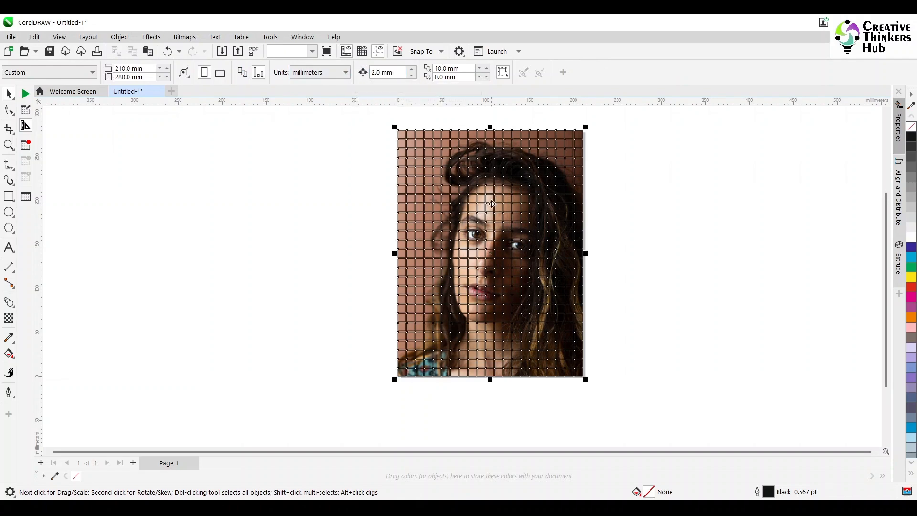
scroll(385, 393, "up", 5)
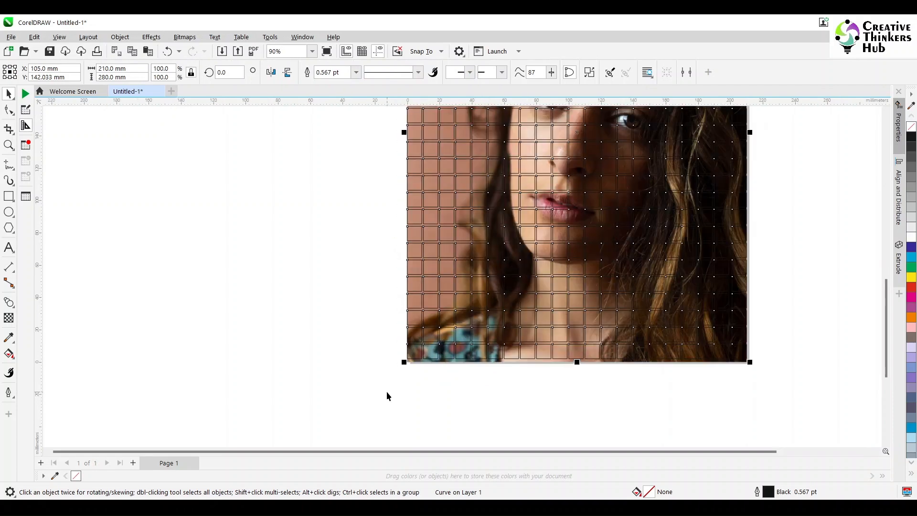
Select the photo and place it inside the combined grid as a PowerClip.
left_click(485, 338)
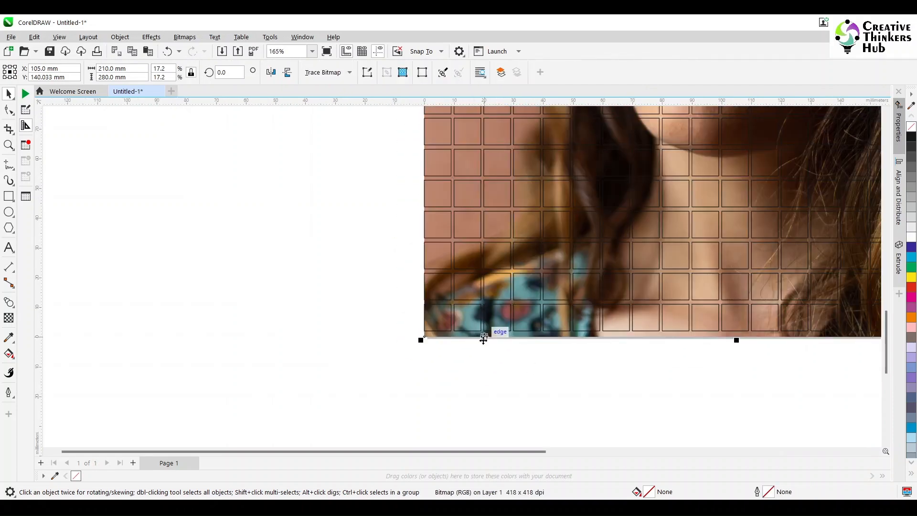
left_click(120, 37)
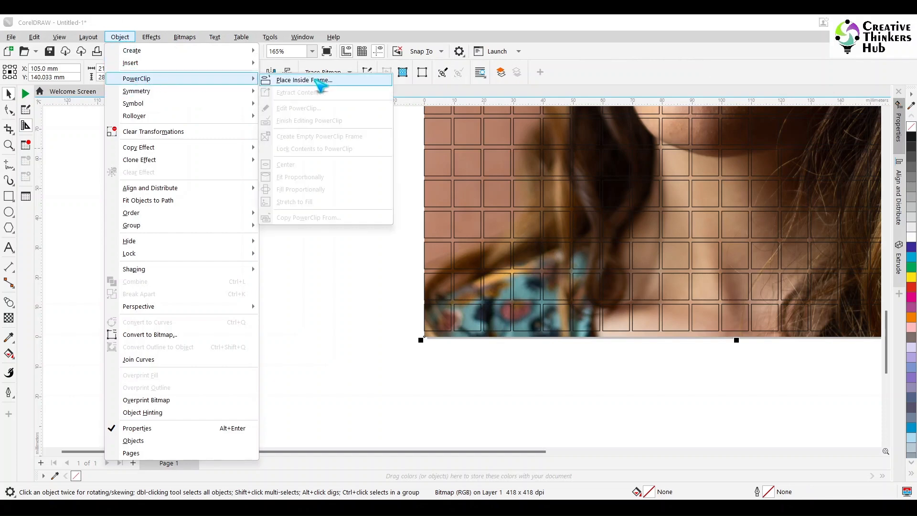
left_click(317, 82)
left_click(468, 173)
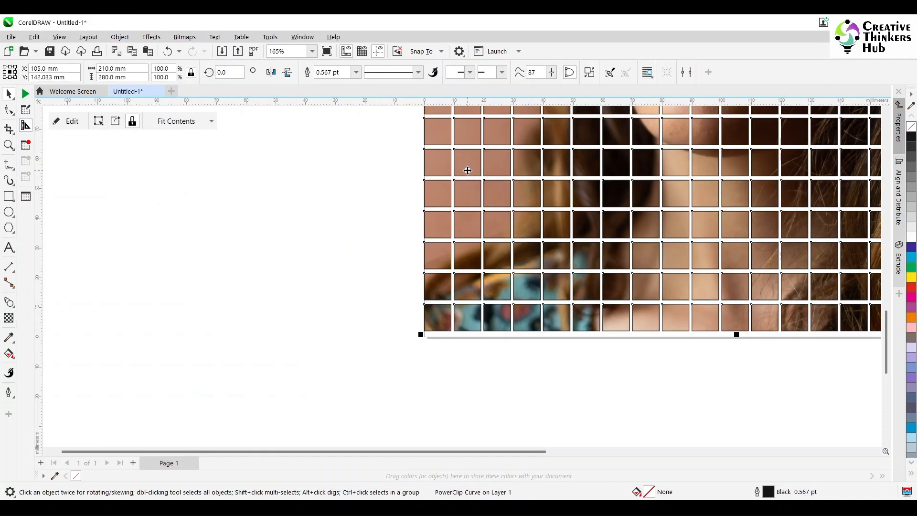
Enter and leave the PowerClip's contents to check the photo, and move the grid back down by 2 mm.
double_click(467, 170)
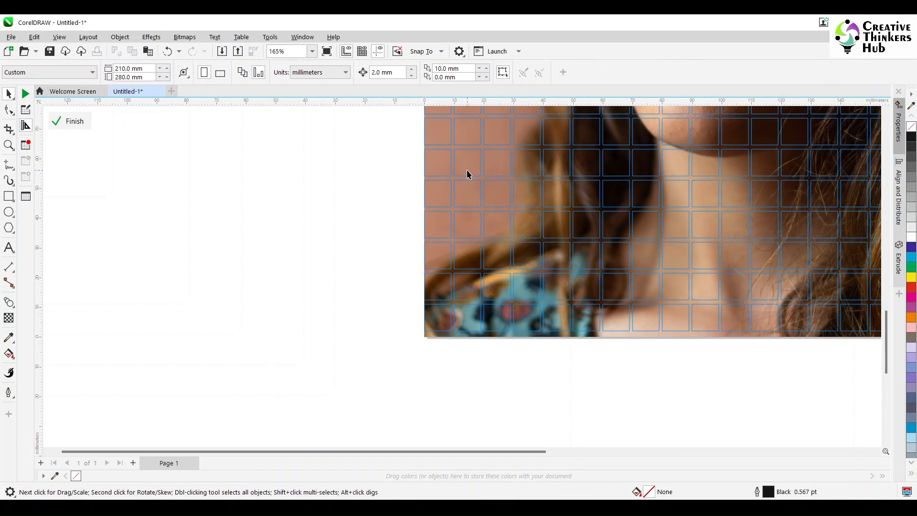
left_click(385, 182)
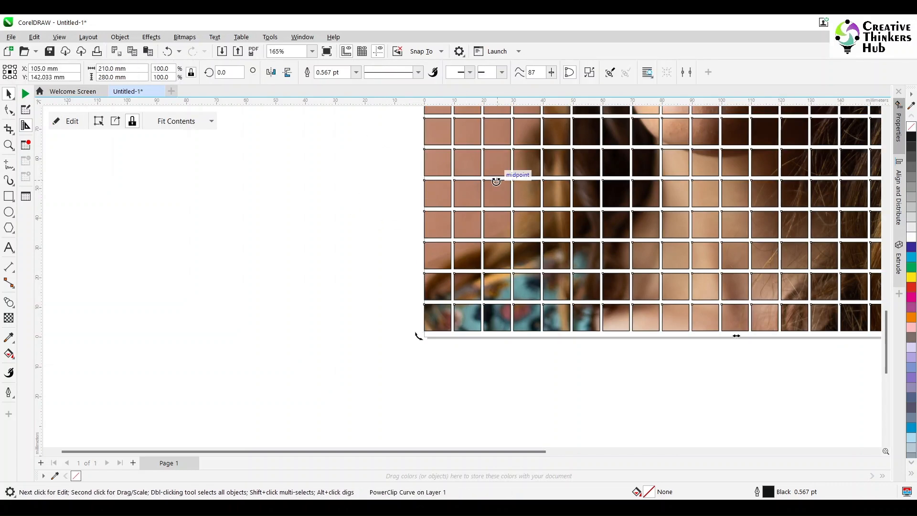
left_click(498, 179)
left_click(342, 211)
double_click(462, 210)
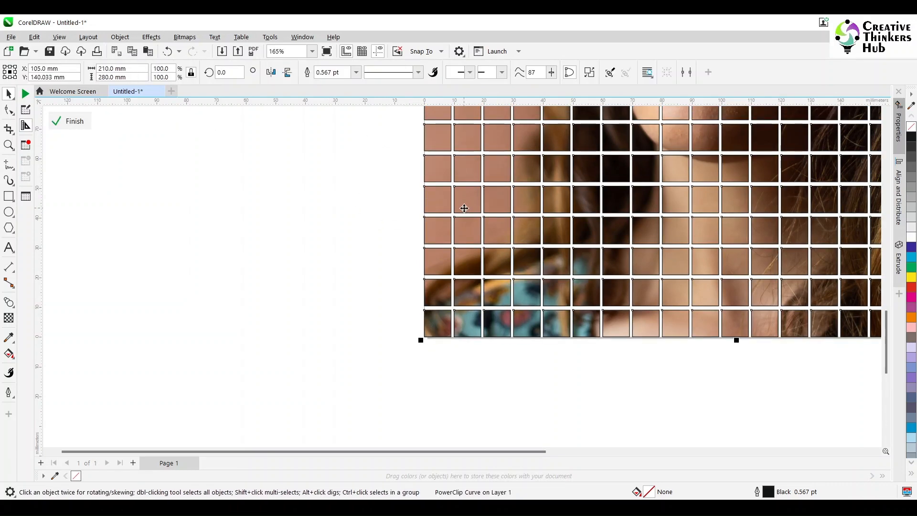
left_click(464, 209)
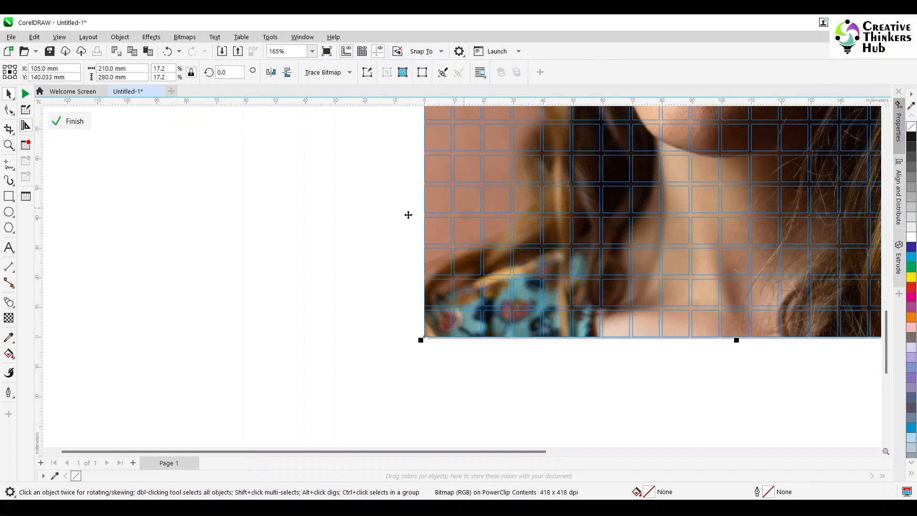
left_click(350, 218)
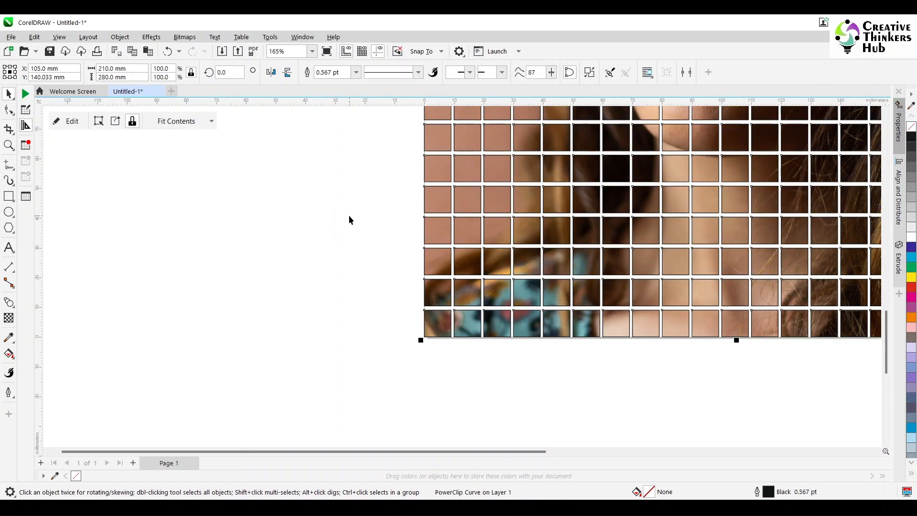
Remove the outline from the PowerClip grid and round the corners of all its squares with a 1 mm fillet.
key("F4")
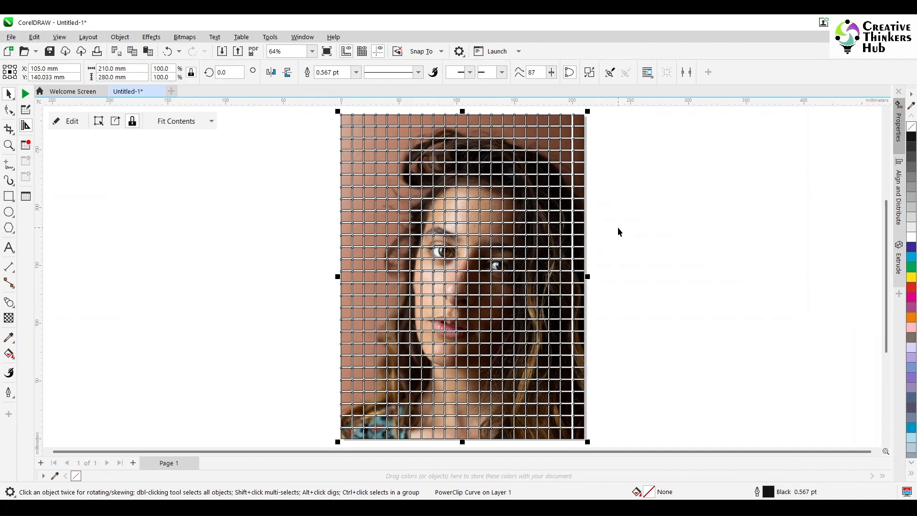
right_click(911, 127)
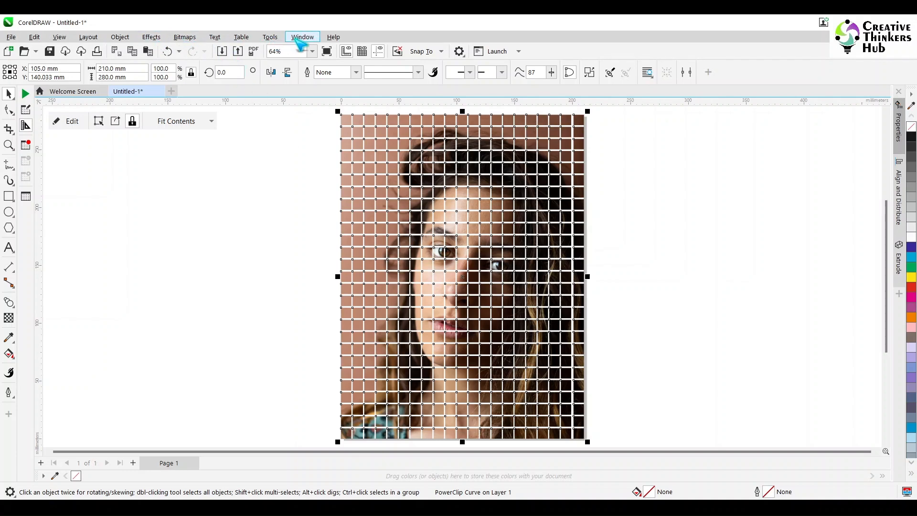
left_click(301, 38)
mouse_move(324, 187)
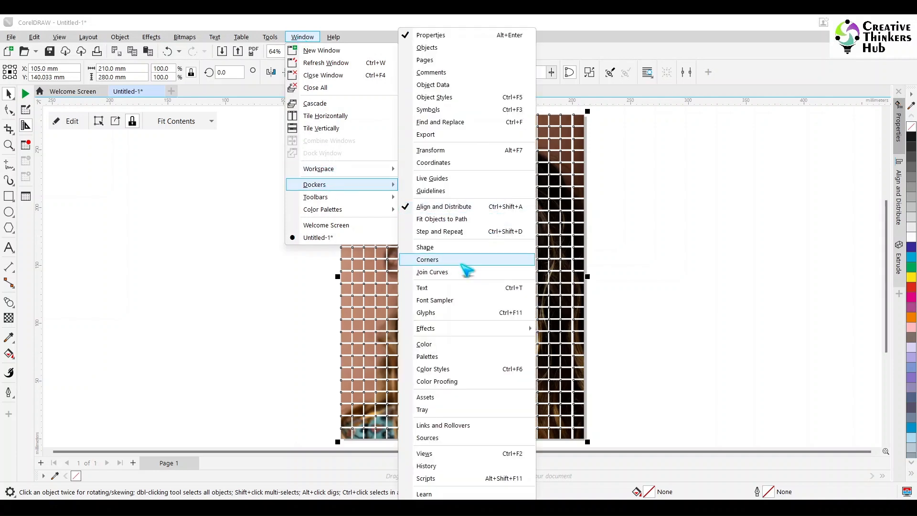
left_click(458, 259)
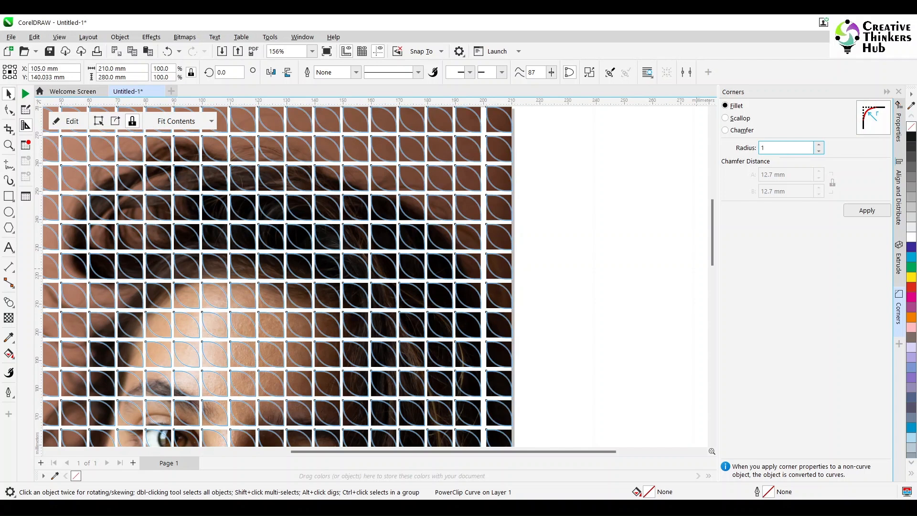
key("Return")
scroll(492, 138, "up", 5)
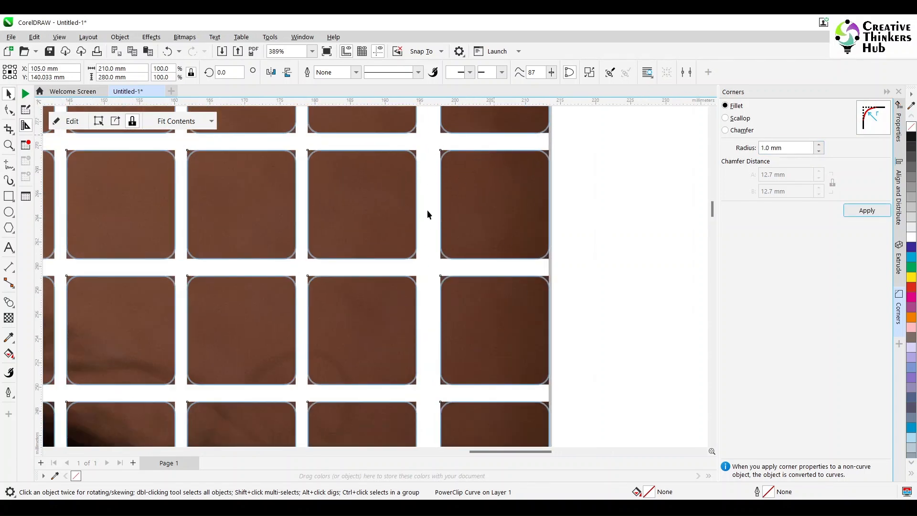
scroll(549, 205, "up", 3)
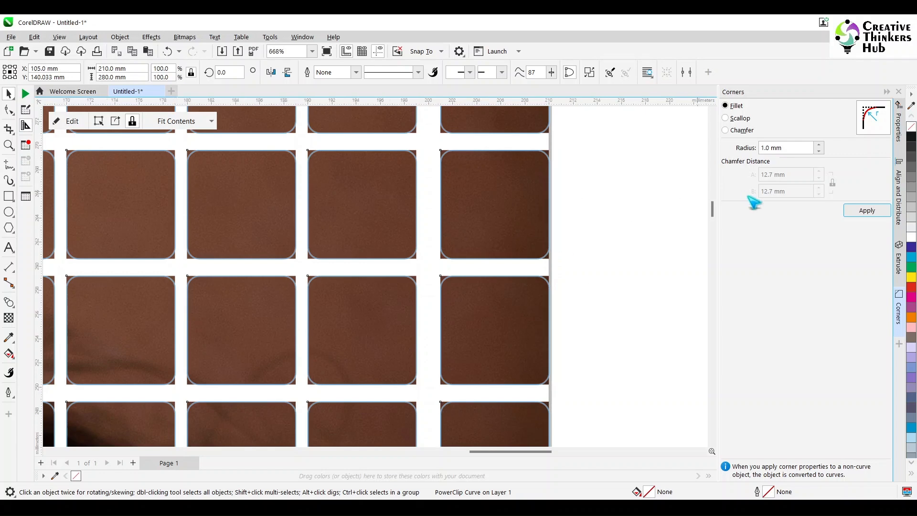
left_click(863, 211)
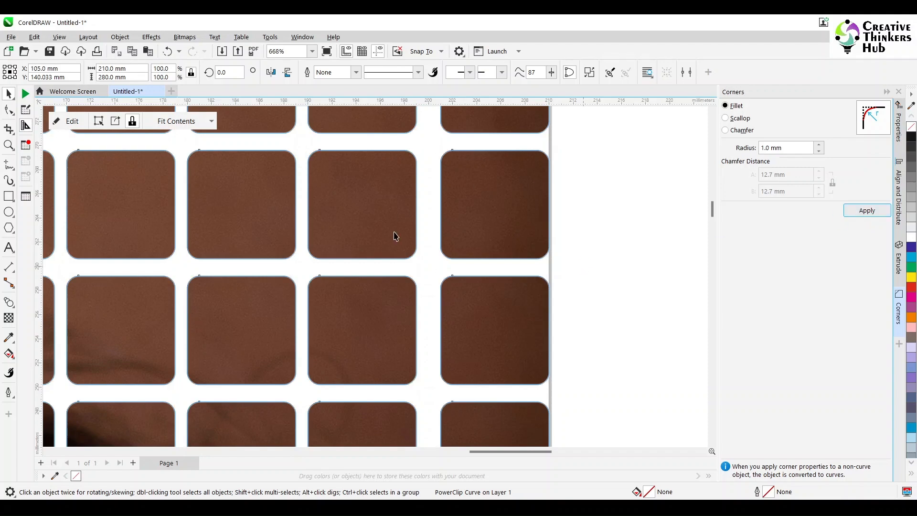
Break the rounded PowerClip grid apart into individual photo tiles.
scroll(514, 281, "down", 6)
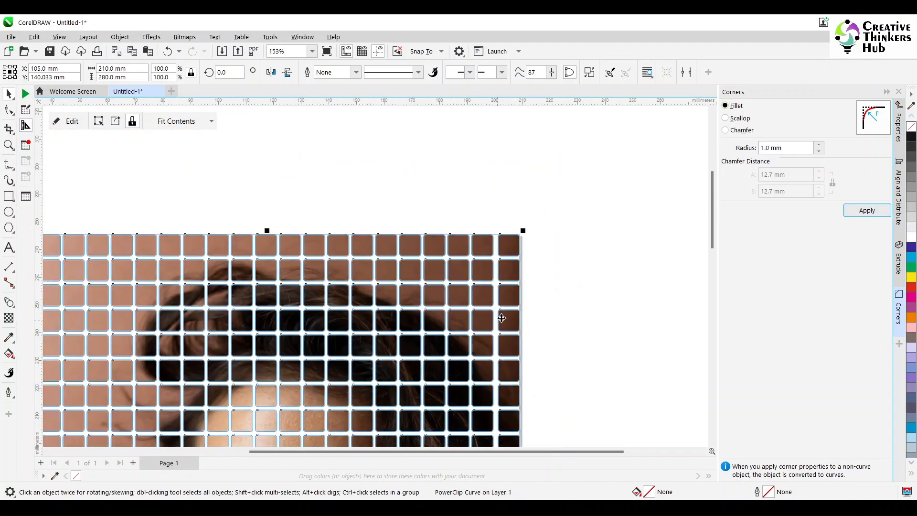
left_click_drag(711, 241, 702, 327)
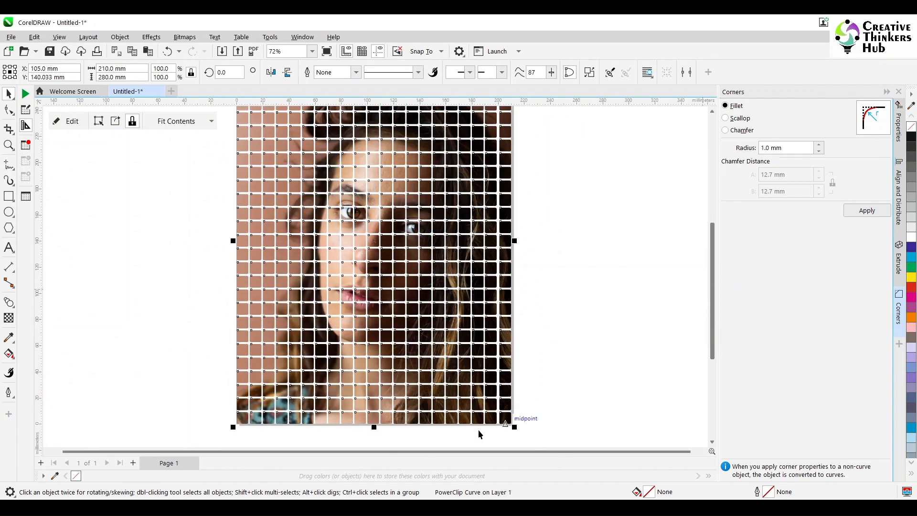
scroll(491, 407, "up", 2)
scroll(501, 412, "up", 4)
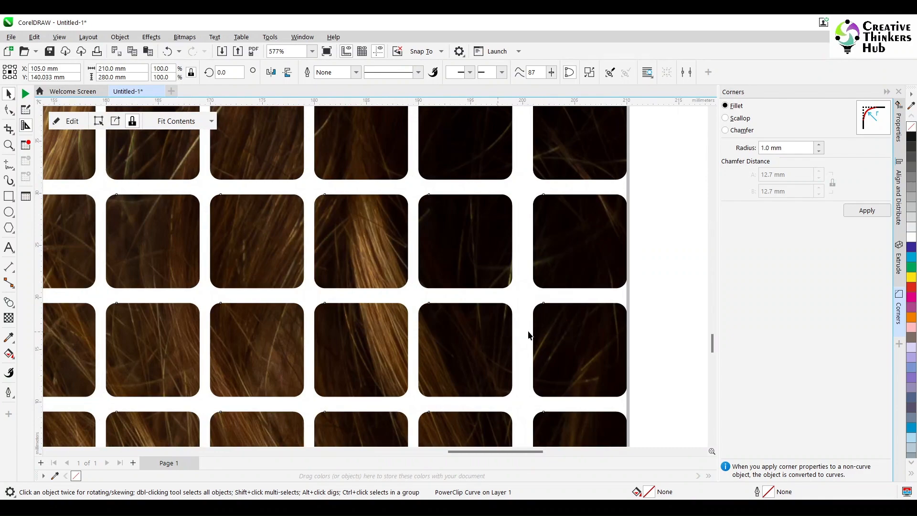
scroll(545, 333, "down", 8)
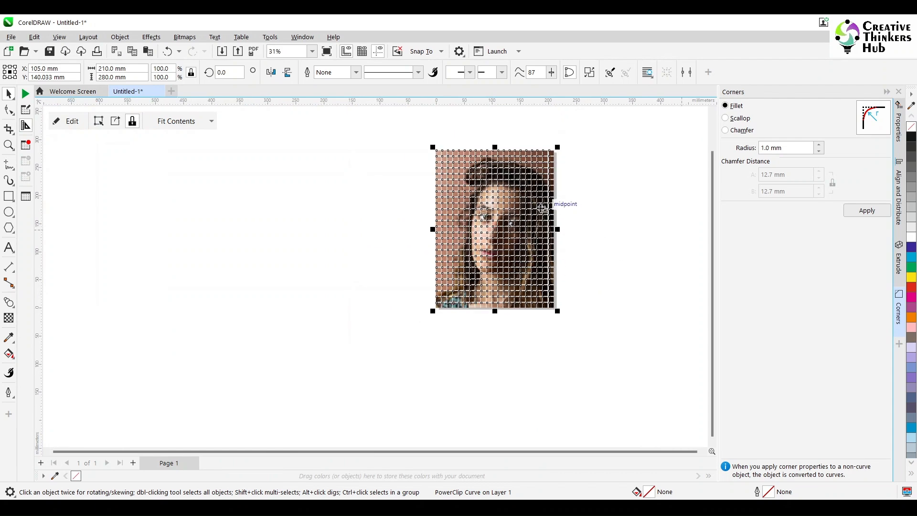
left_click(579, 113)
left_click(542, 163)
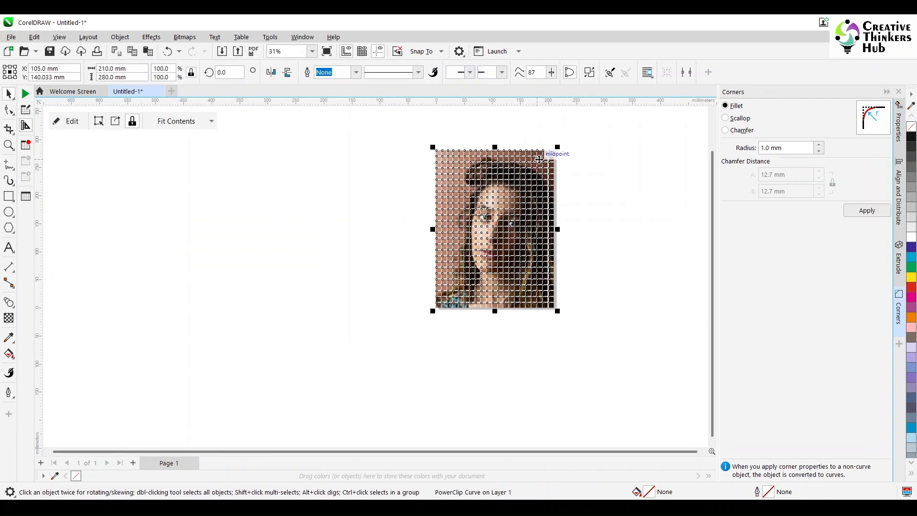
left_click(590, 73)
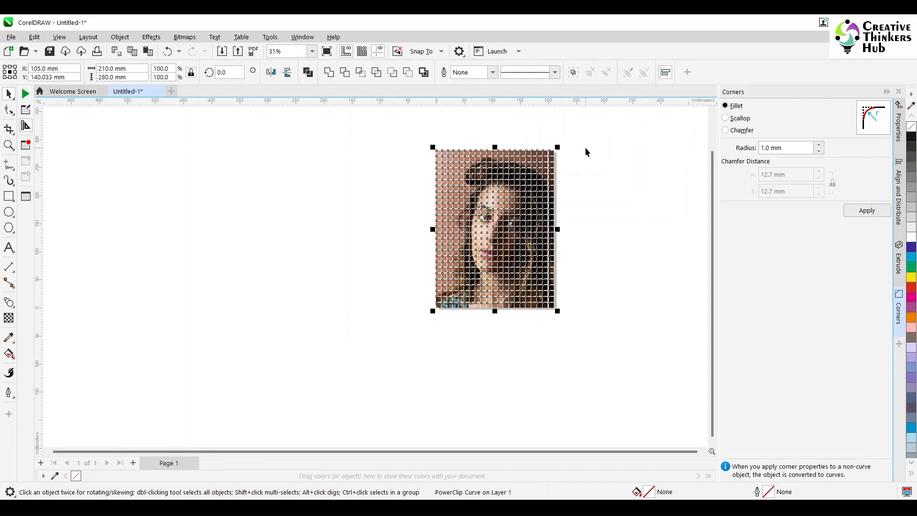
Select the rightmost column of tiles and nudge it 1 mm to the left to even out its gap.
left_click_drag(583, 137, 546, 354)
key("Left")
left_click(615, 199)
scroll(573, 163, "up", 3)
scroll(574, 163, "down", 2)
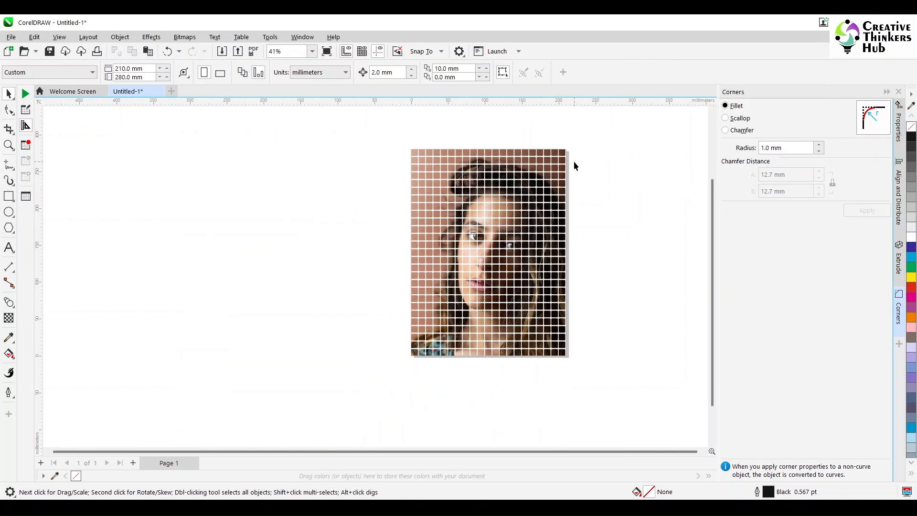
Select all the photo tiles and weld them into one object.
left_click_drag(388, 139, 581, 374)
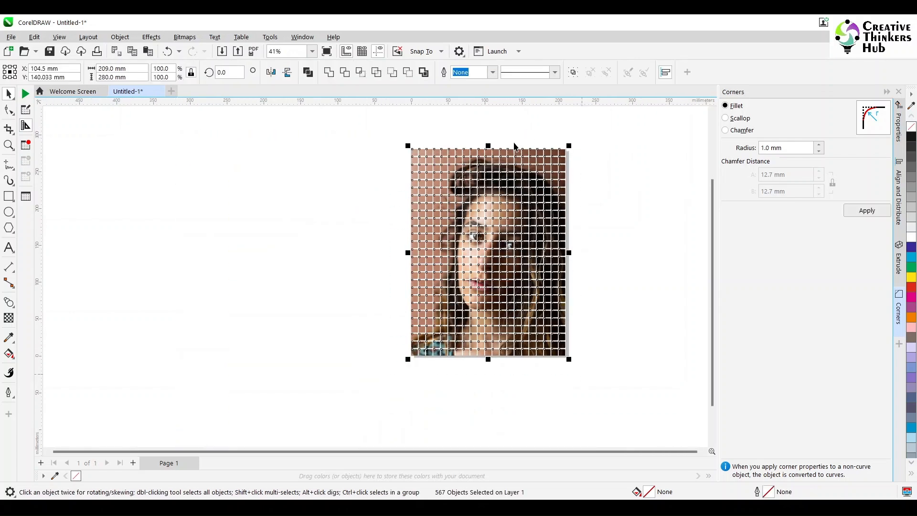
left_click(328, 73)
left_click(304, 183)
Try shifting the photo to the left inside the welded tiles, and undo the shift.
left_click(488, 227)
left_click(488, 227, "ctrl")
left_click_drag(490, 242, 335, 244)
key("ctrl+z")
left_click(352, 232, "ctrl")
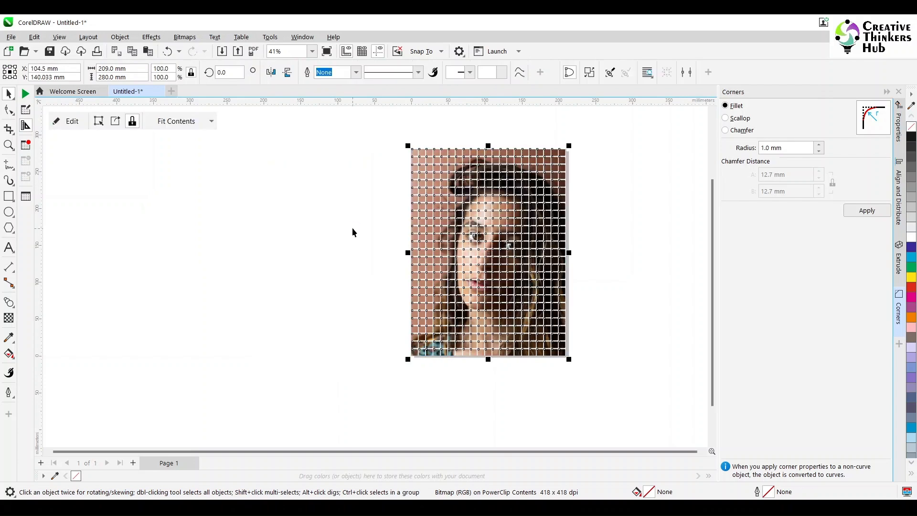
left_click(342, 255)
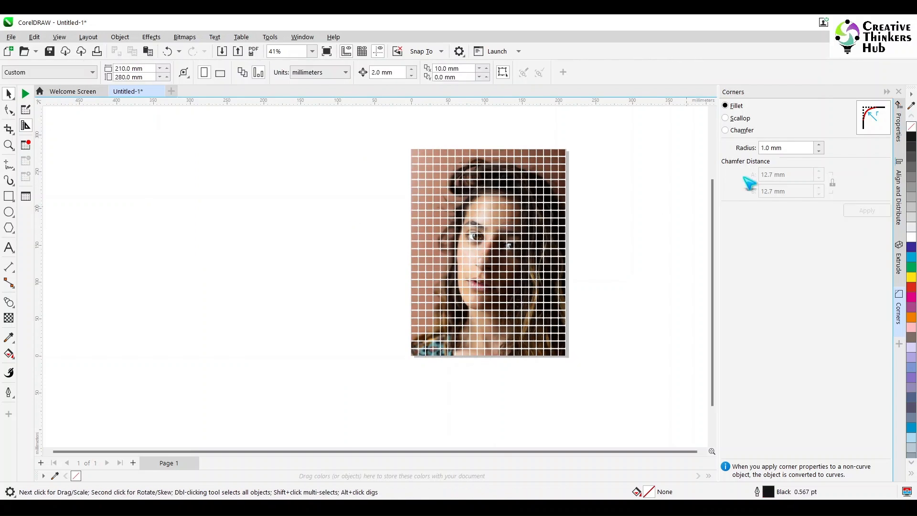
Close the Corners docker and check that the welded photo tiles select as one object, leaving them deselected.
left_click(898, 92)
scroll(602, 186, "up", 1)
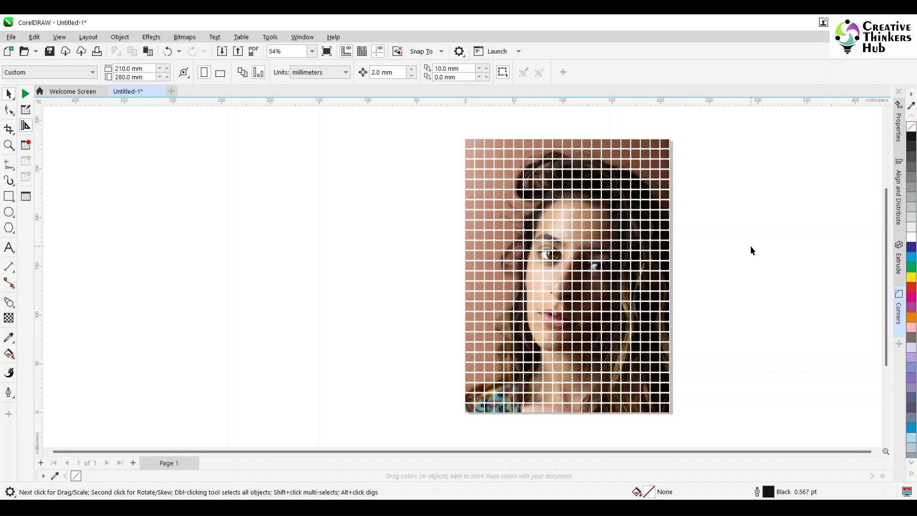
left_click(596, 241)
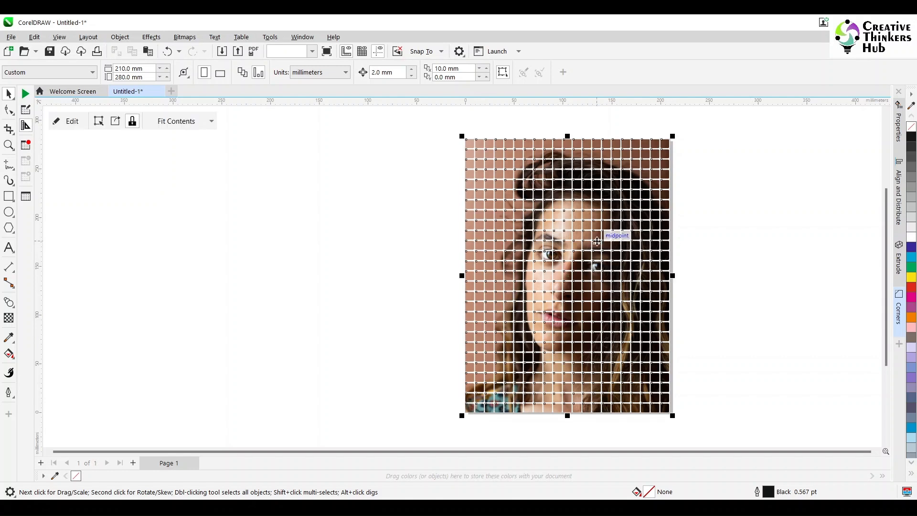
left_click(716, 245)
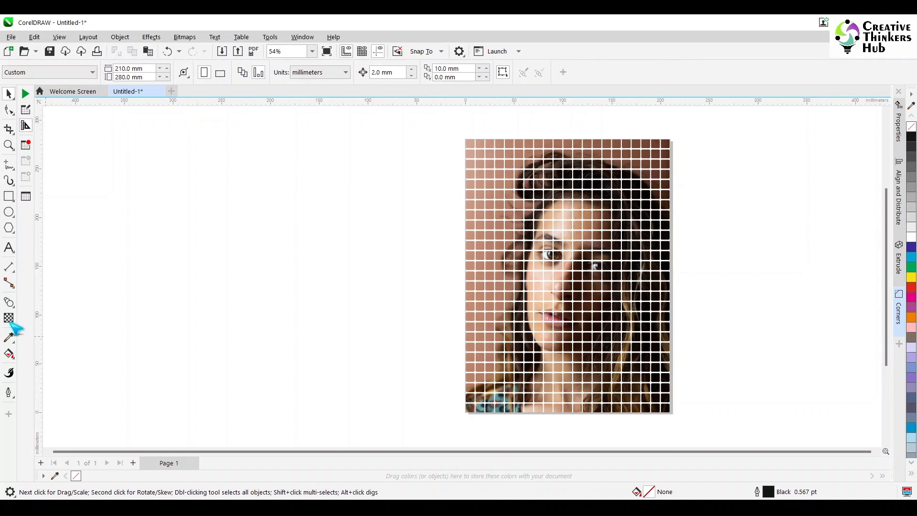
Add the text "DREAM" on the empty area beside the page and set its font to bold Arial Black.
left_click(9, 248)
type("DREAM")
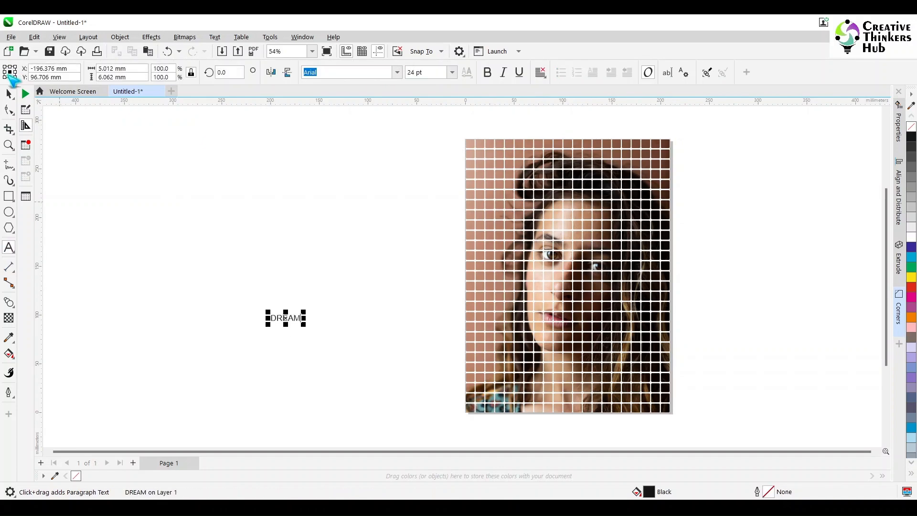
left_click(8, 94)
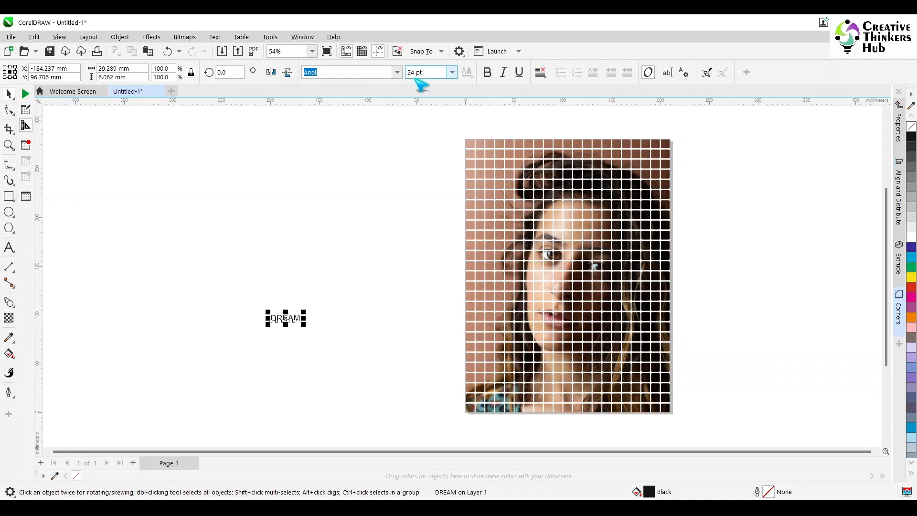
left_click(397, 73)
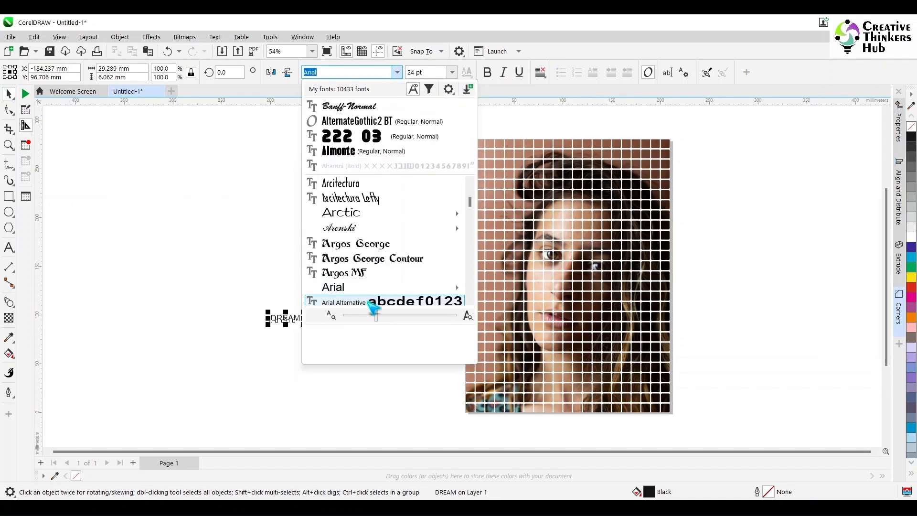
mouse_move(446, 291)
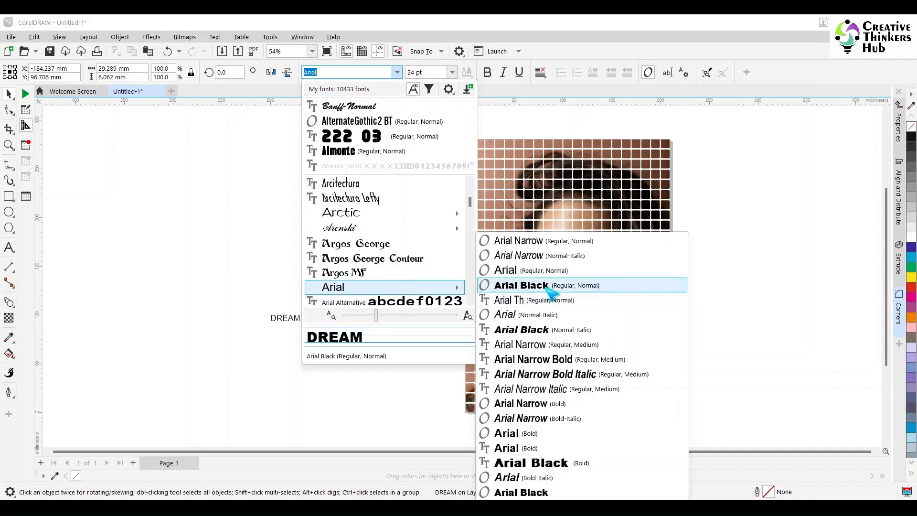
left_click(554, 466)
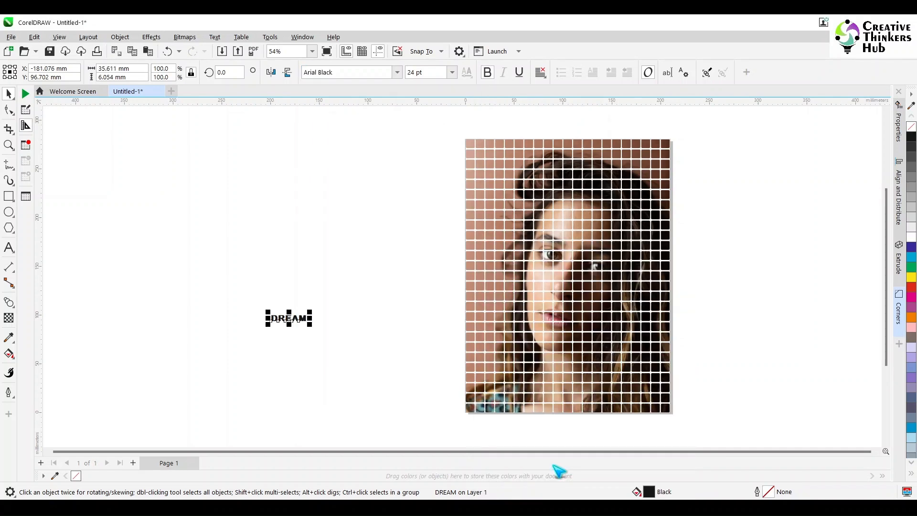
Rotate the DREAM text 90 degrees and fit it along the photo's left edge at about 42 by 250 mm.
left_click_drag(310, 311, 436, 254)
left_click(230, 72)
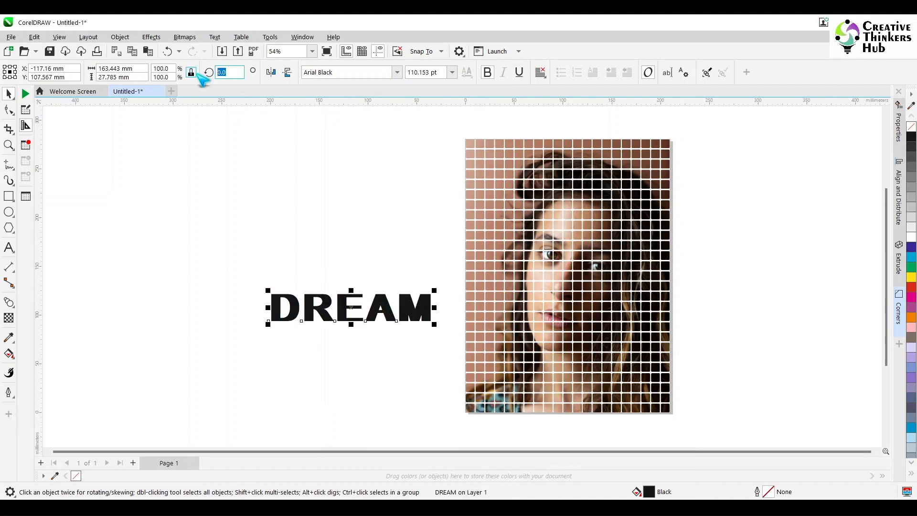
type("90")
key("Return")
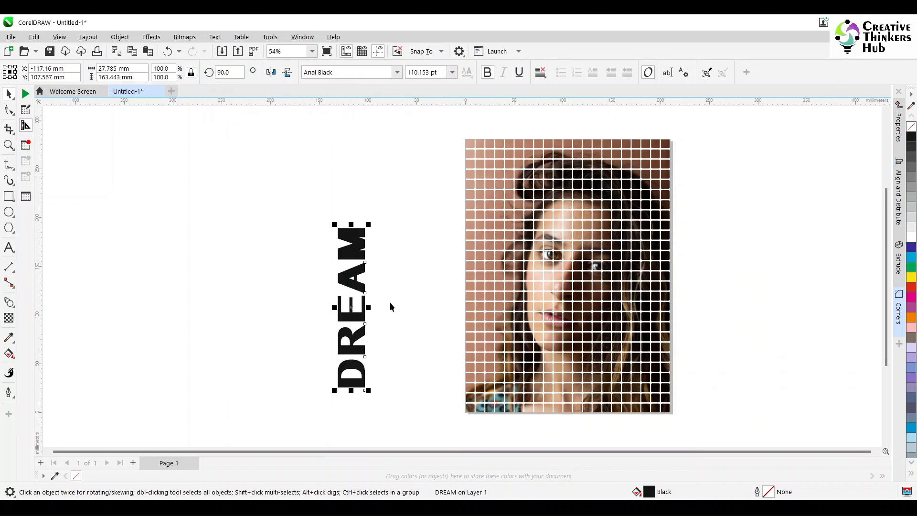
left_click_drag(353, 308, 477, 220)
left_click_drag(495, 303, 509, 386)
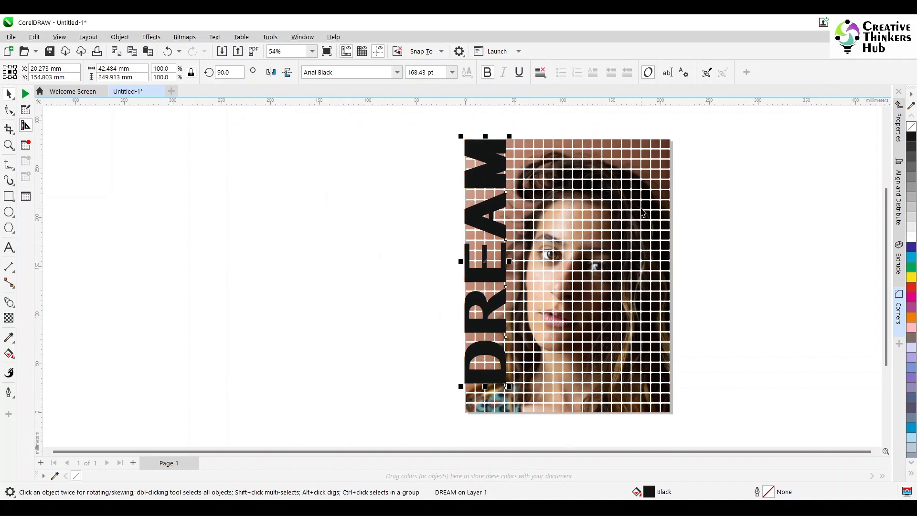
PowerClip the DREAM text inside the welded photo tiles and open the PowerClip contents for editing.
left_click(120, 38)
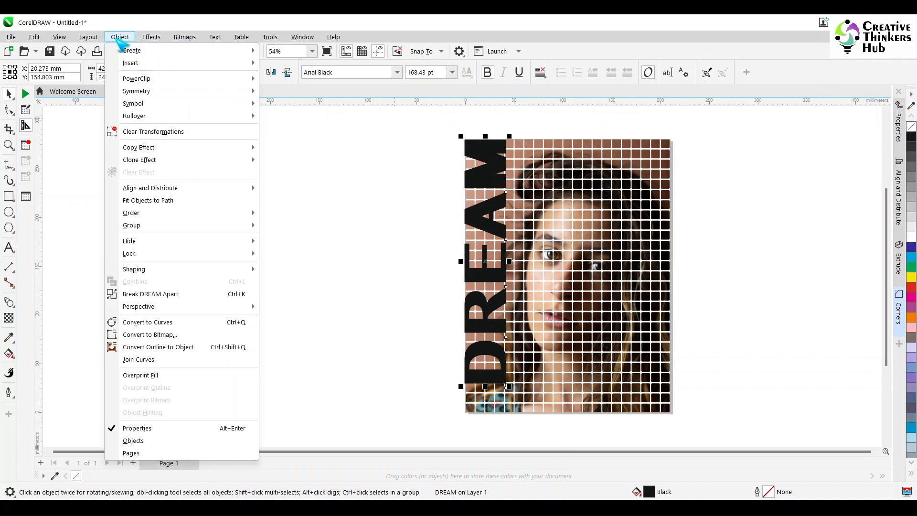
mouse_move(144, 79)
left_click(311, 81)
left_click(576, 154)
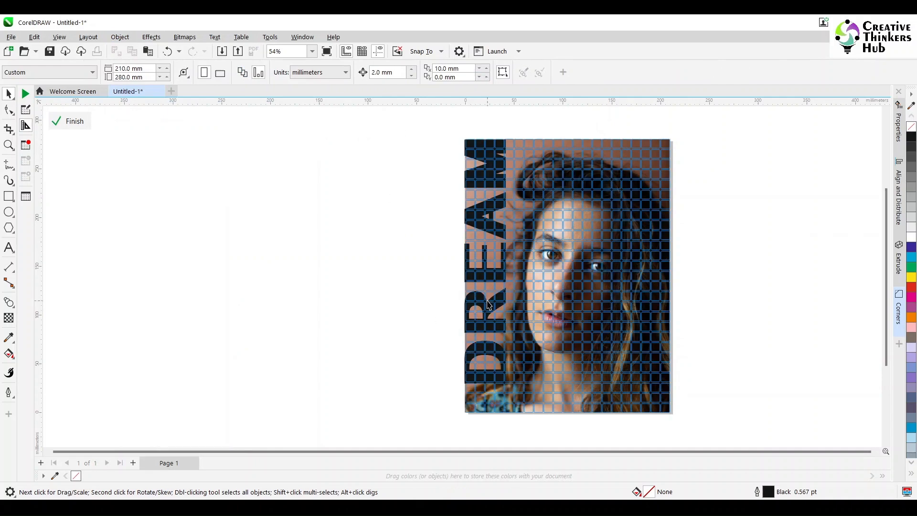
Convert the portrait photo inside the PowerClip to a 300 dpi CMYK Color (32-bit) bitmap with anti-aliasing and transparent background.
scroll(487, 304, "up", 4)
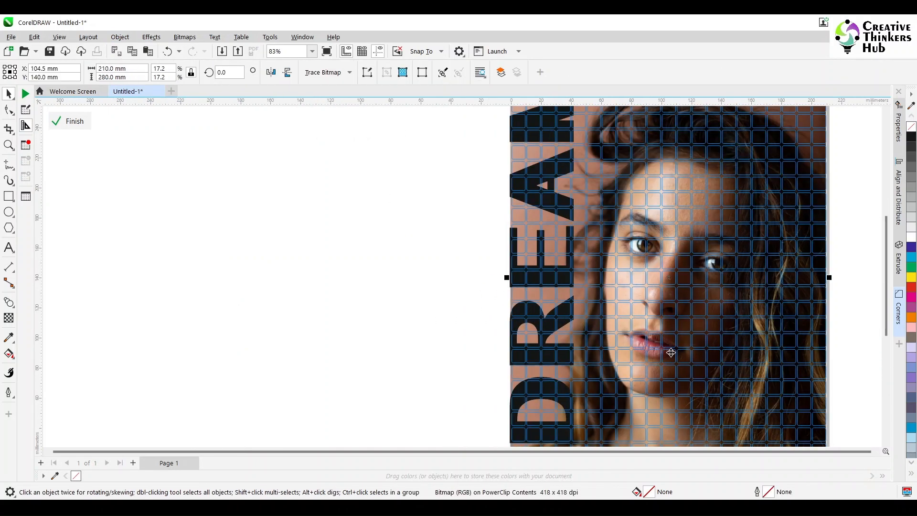
scroll(670, 353, "down", 1)
scroll(671, 352, "down", 4)
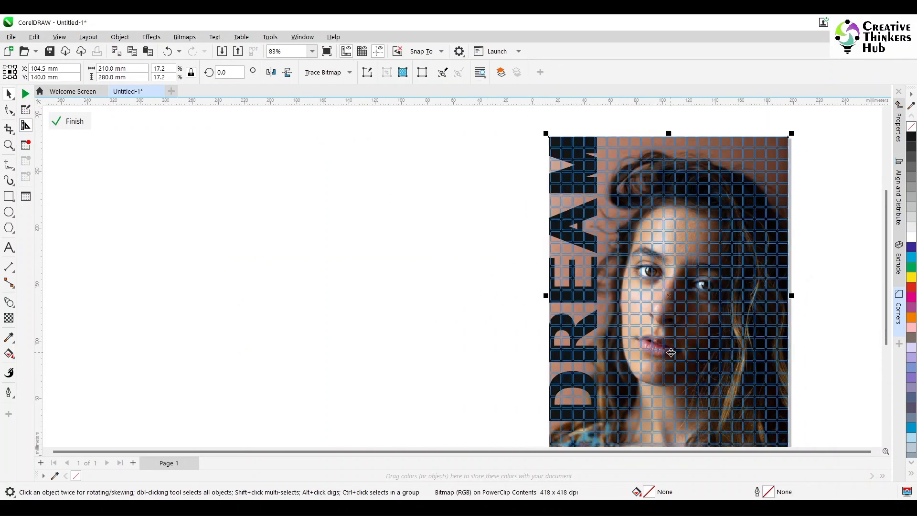
scroll(671, 358, "up", 1)
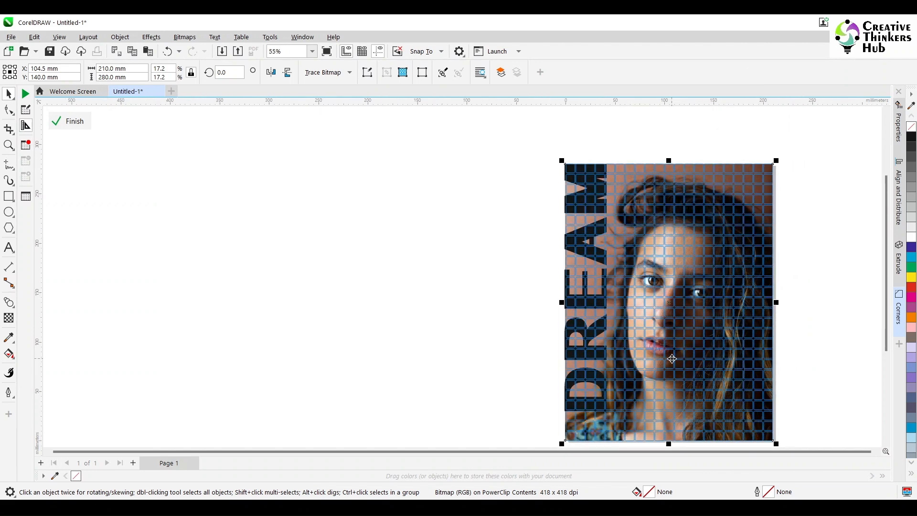
left_click(312, 51)
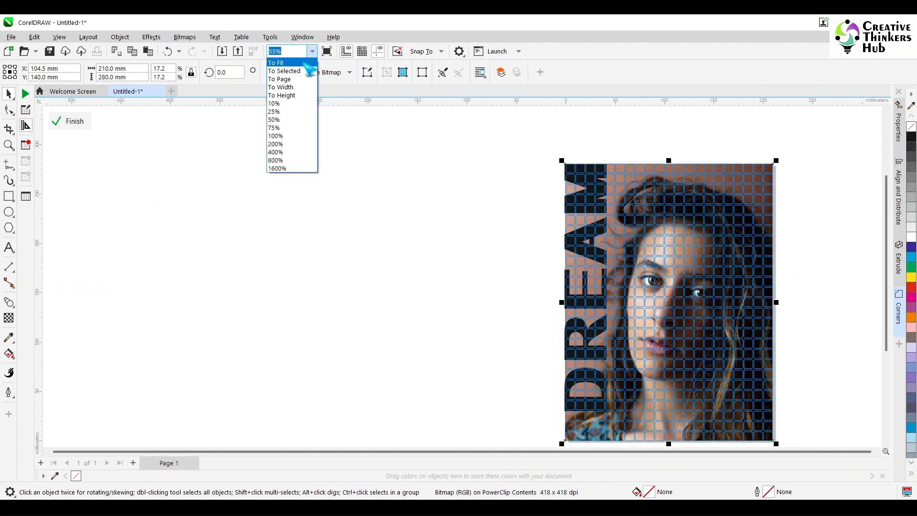
left_click(284, 78)
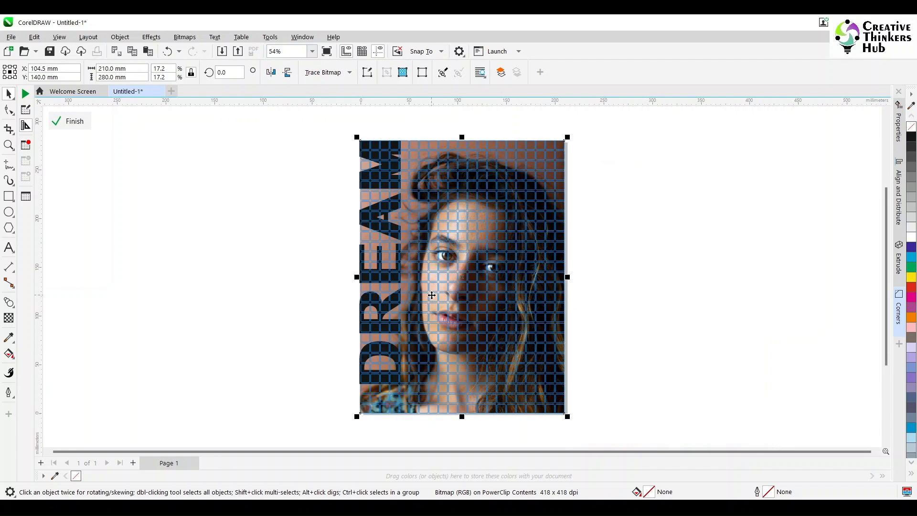
scroll(432, 295, "up", 1)
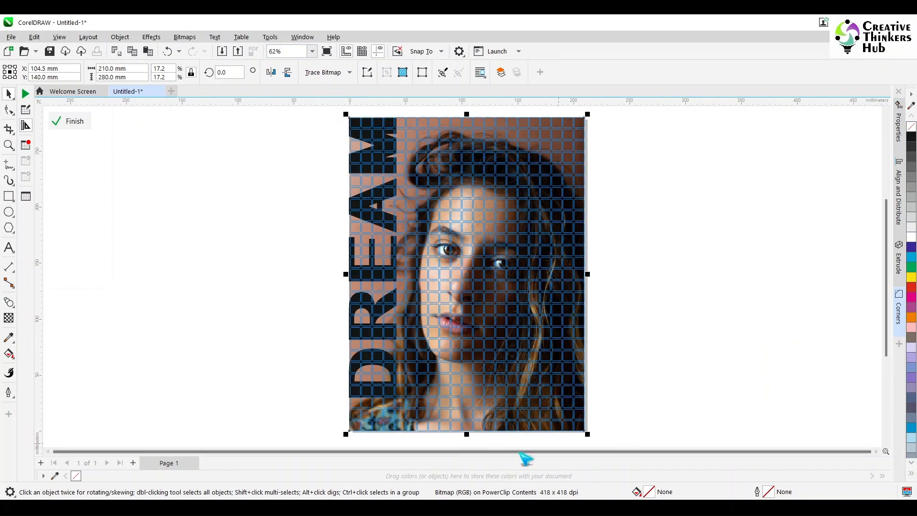
left_click(182, 39)
left_click(189, 52)
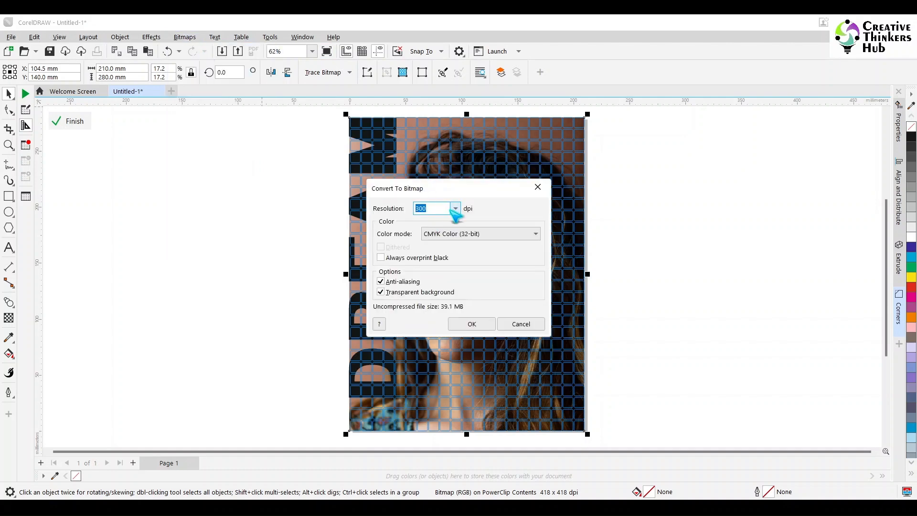
left_click(458, 235)
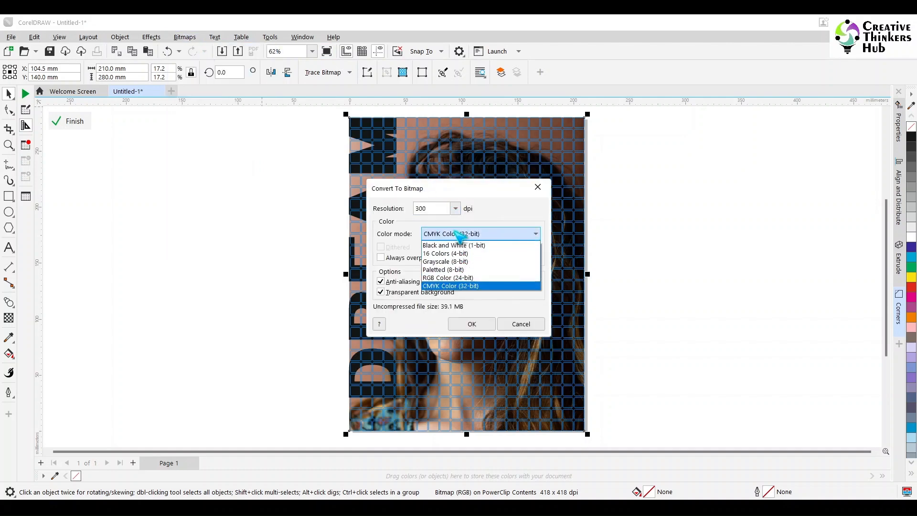
left_click(449, 285)
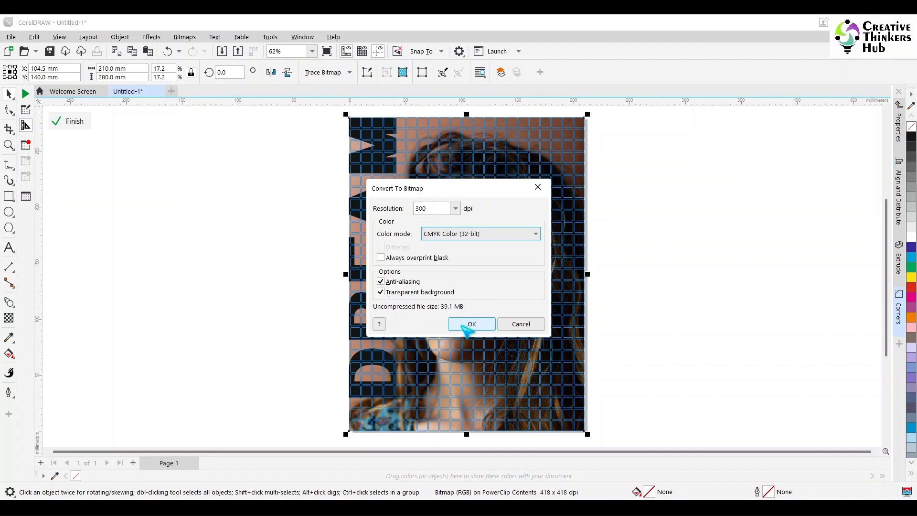
left_click(470, 323)
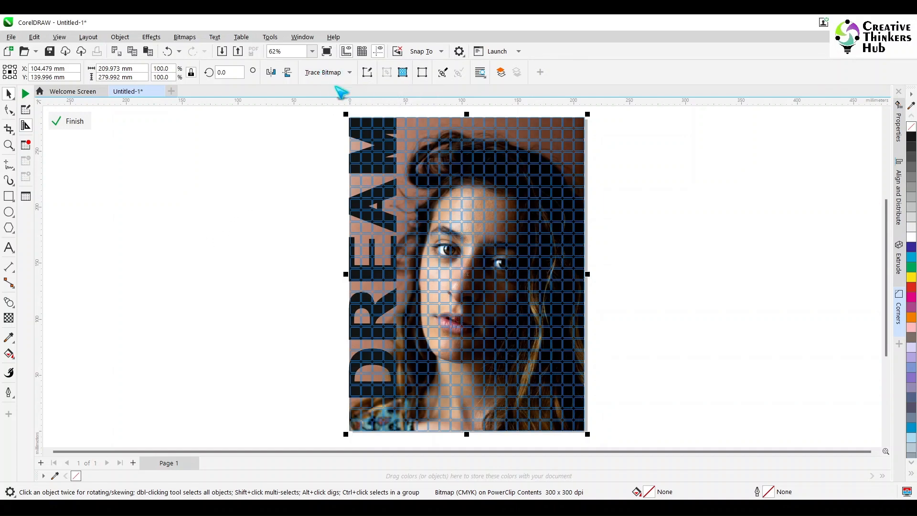
Vectorize the portrait bitmap with a Line Art outline trace, setting Remove to None.
left_click(329, 74)
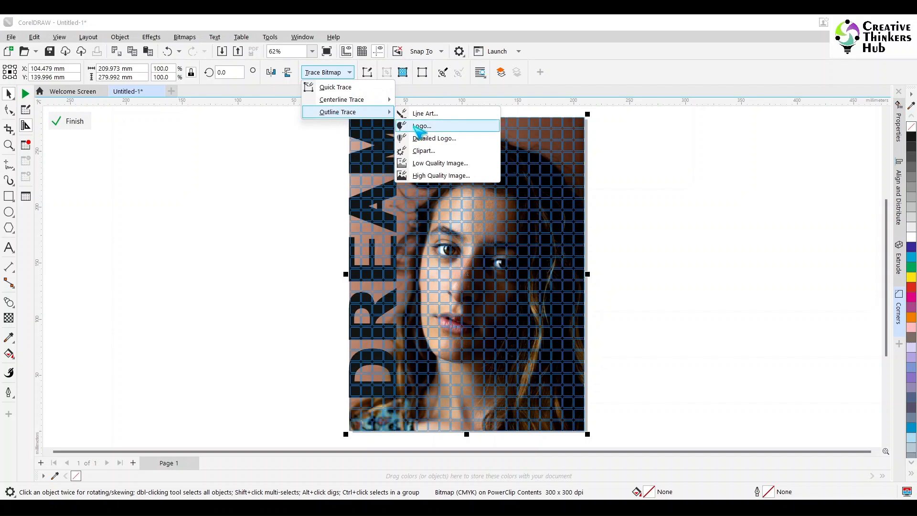
left_click(450, 116)
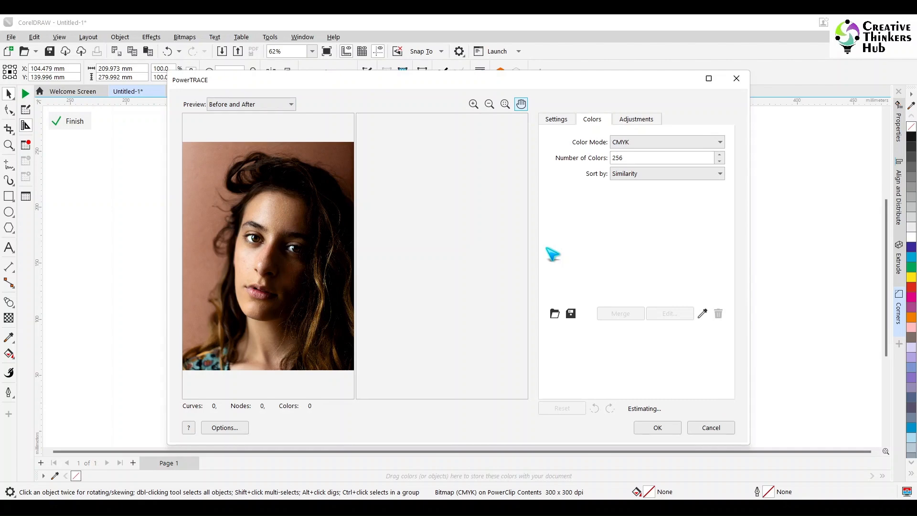
left_click(562, 122)
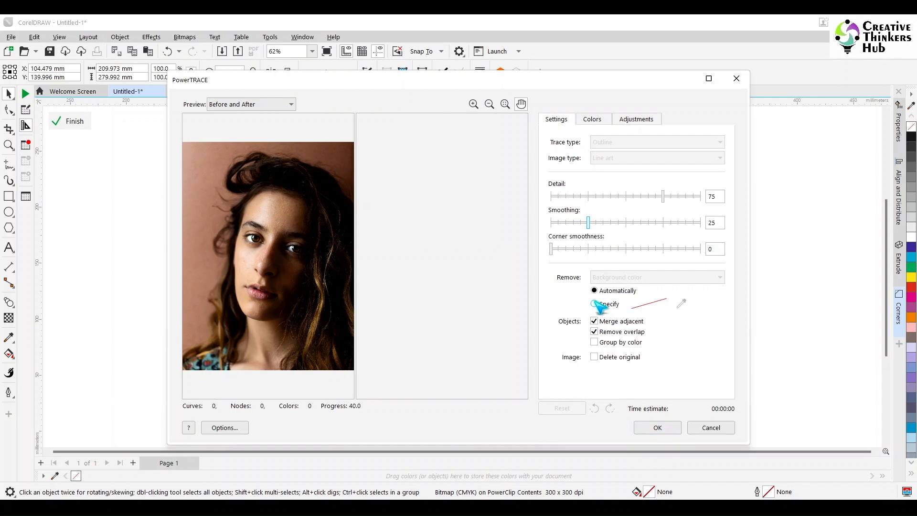
left_click(619, 279)
left_click(615, 288)
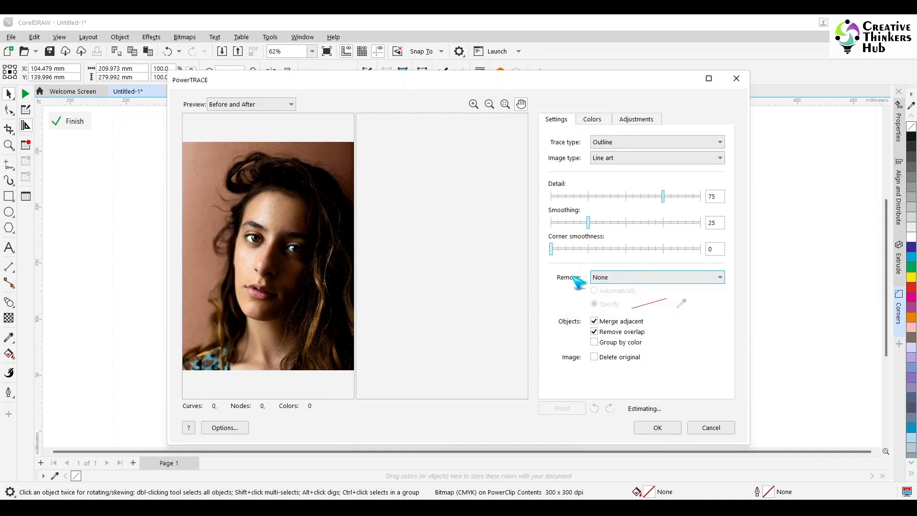
left_click(608, 279)
left_click(630, 289)
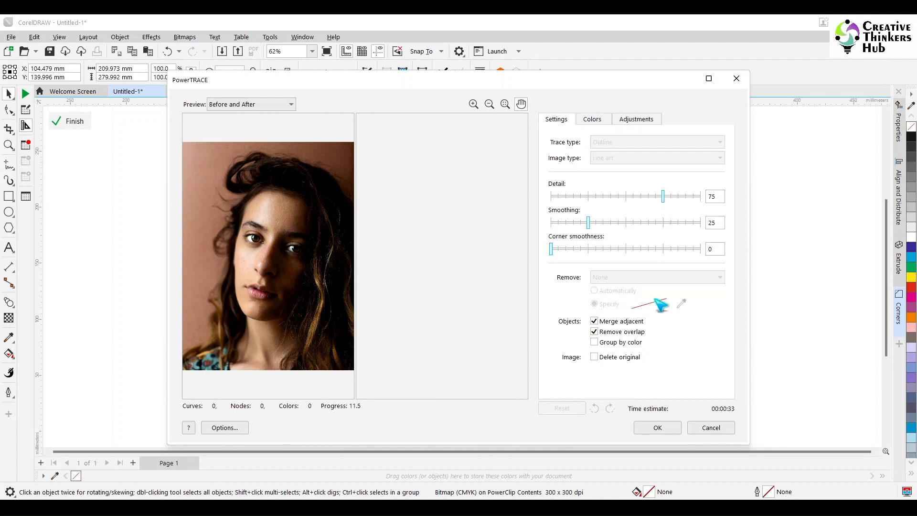
left_click(596, 122)
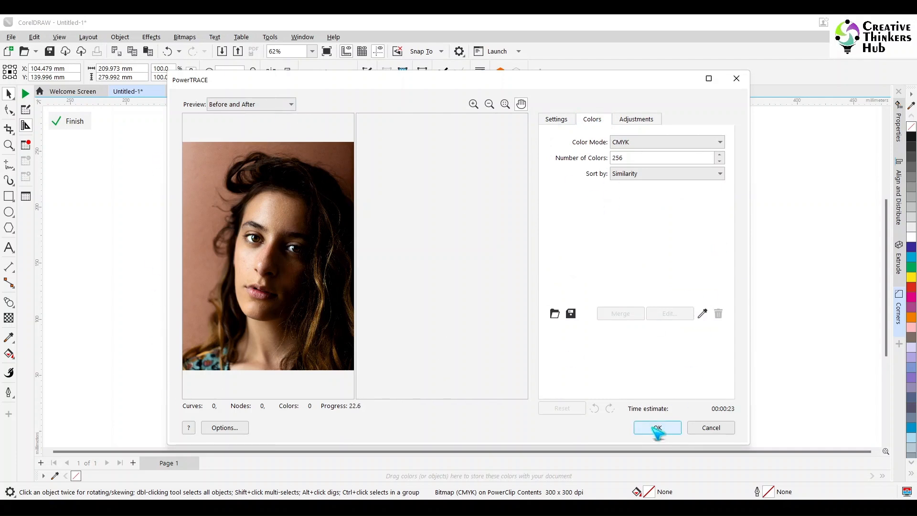
left_click(657, 428)
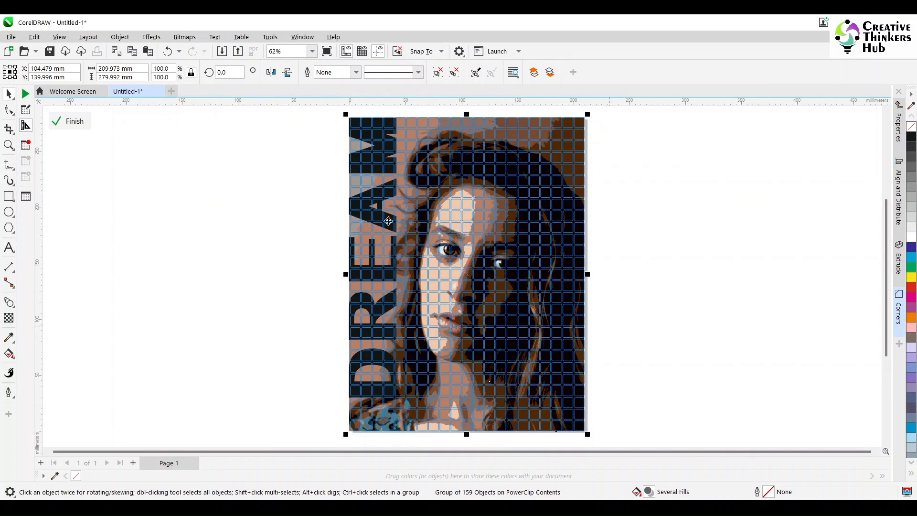
Fill the DREAM text with the near-black colour sampled from the dark side of the portrait (C73 M94 Y66 K93).
scroll(514, 346, "up", 3)
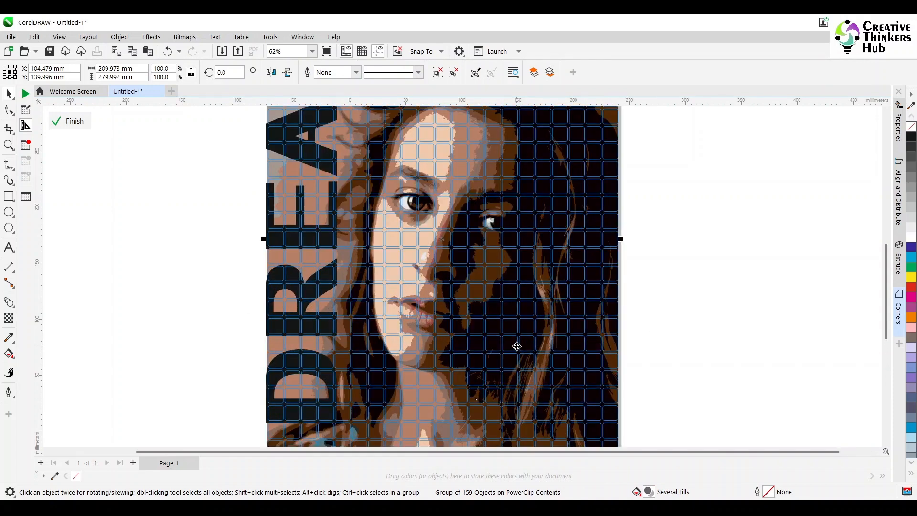
left_click(8, 336)
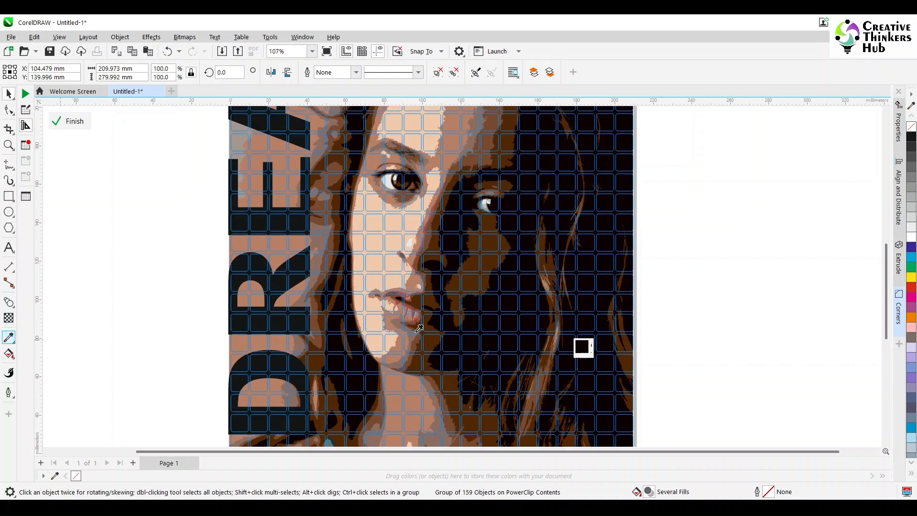
left_click(8, 93)
left_click(263, 234)
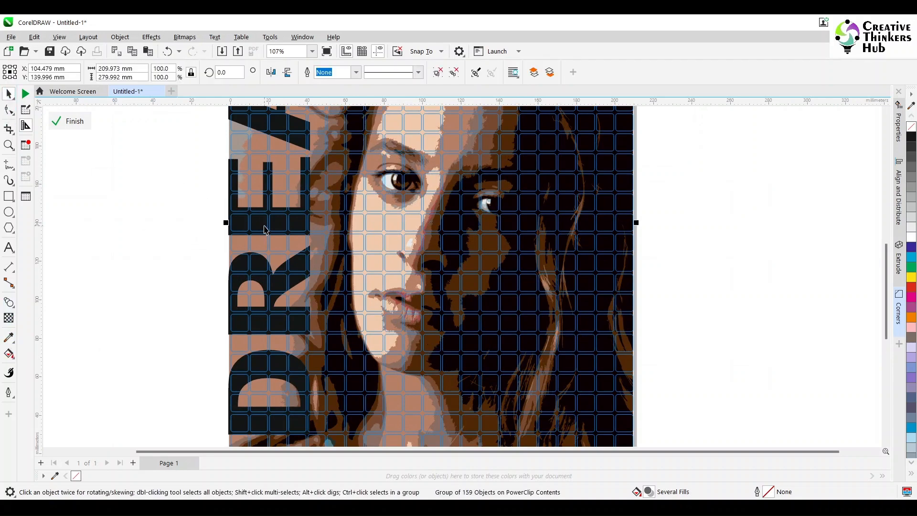
left_click(265, 229, "alt")
left_click(8, 336)
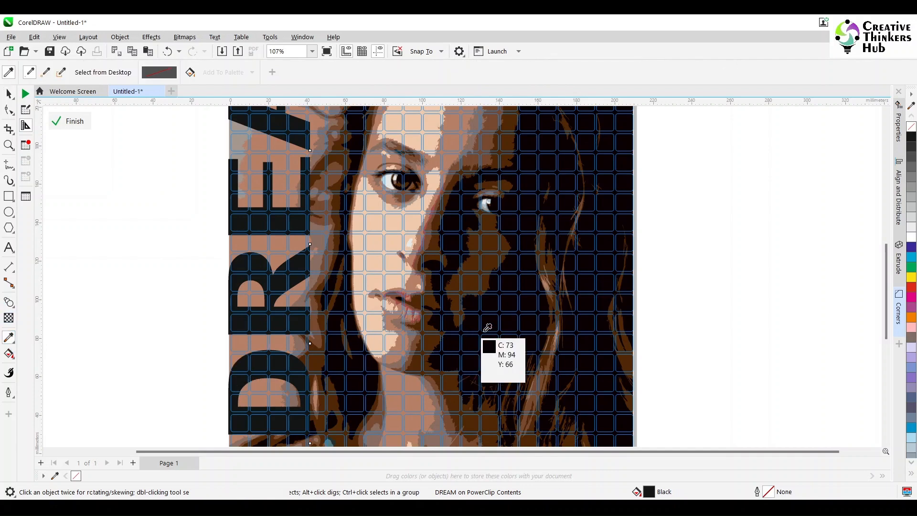
left_click(490, 322)
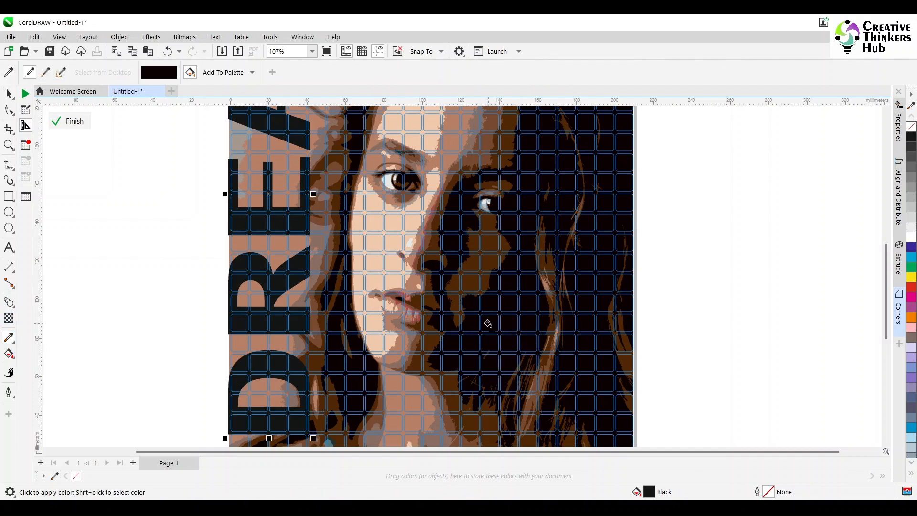
left_click(271, 323)
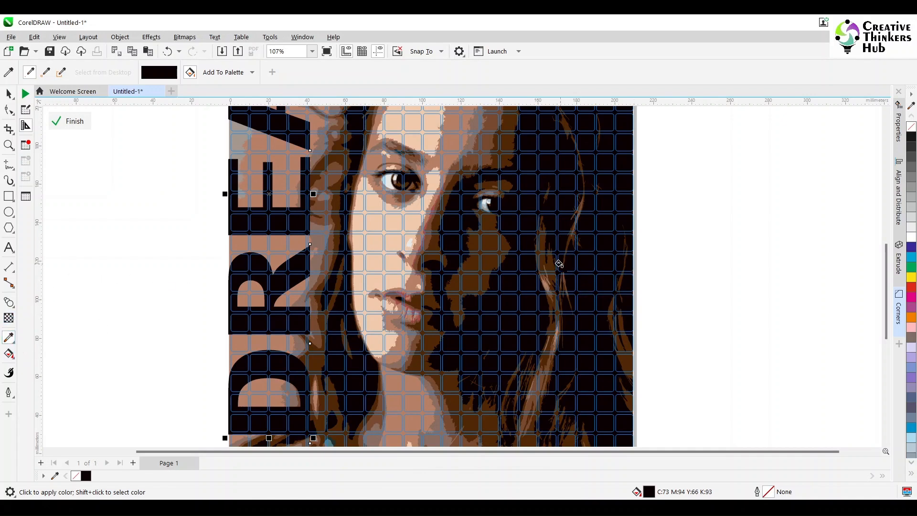
Fill the DREAM text with a dark brown sampled from the hair (C23 M69 Y100 K71) and finish editing the PowerClip.
left_click(10, 95)
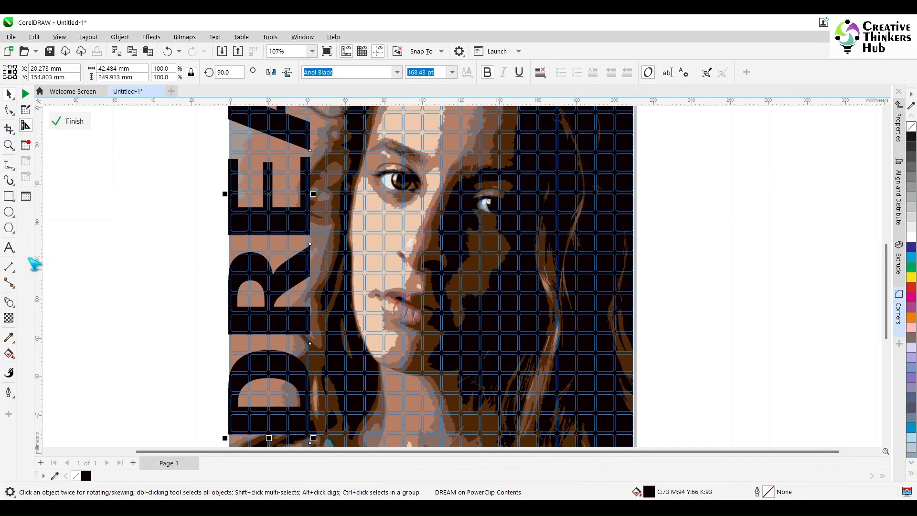
left_click(9, 337)
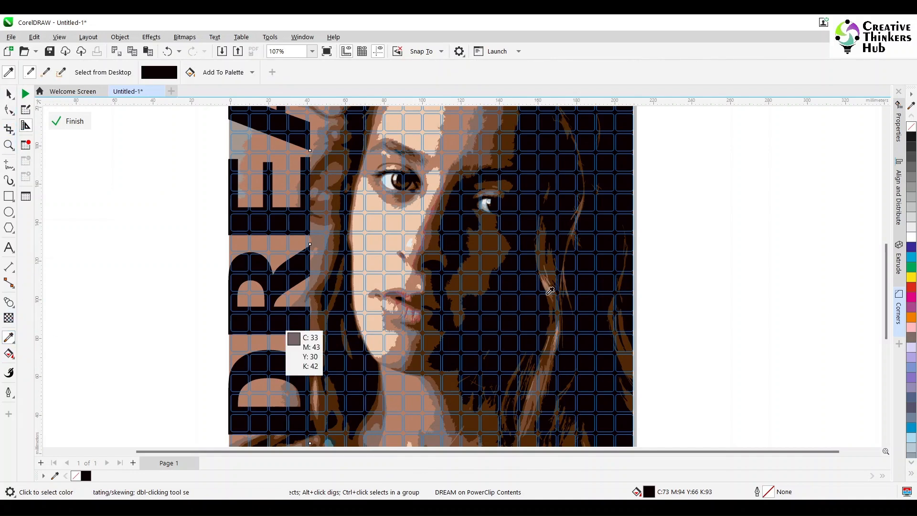
left_click(547, 243)
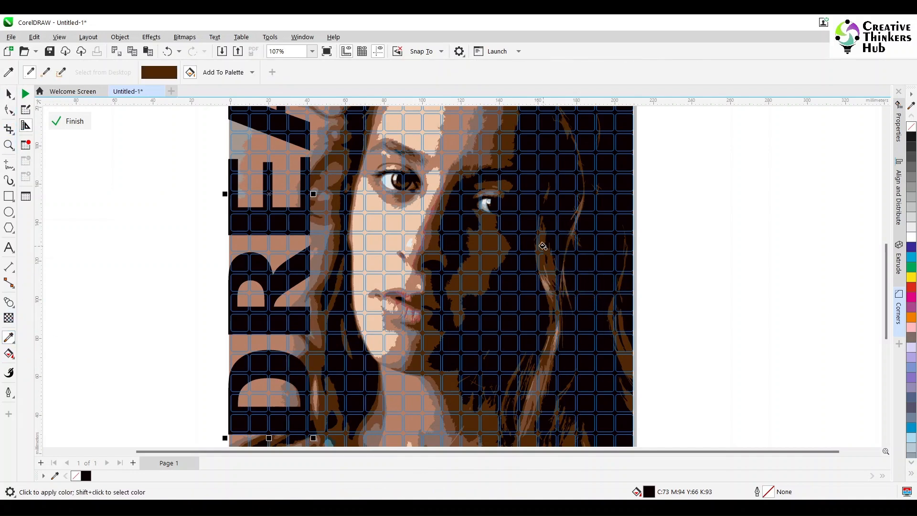
left_click(253, 264)
scroll(252, 264, "down", 4)
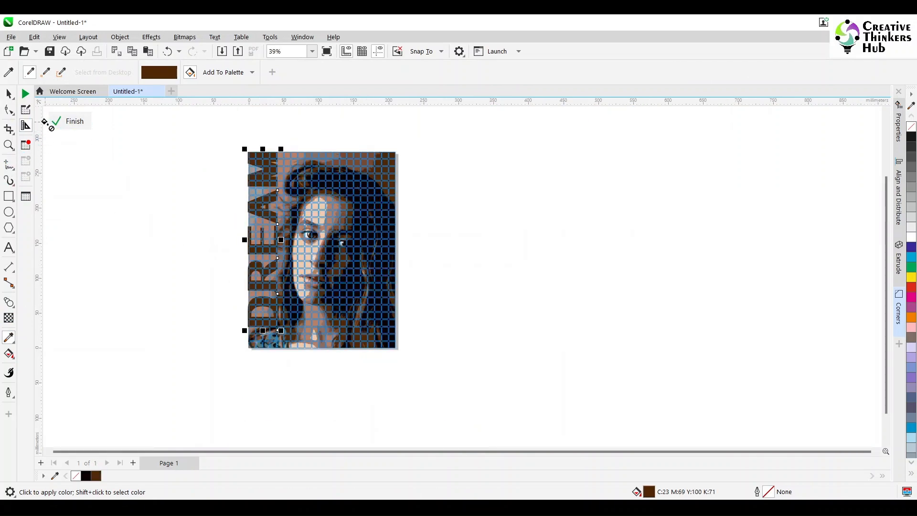
left_click(66, 123)
left_click(233, 244)
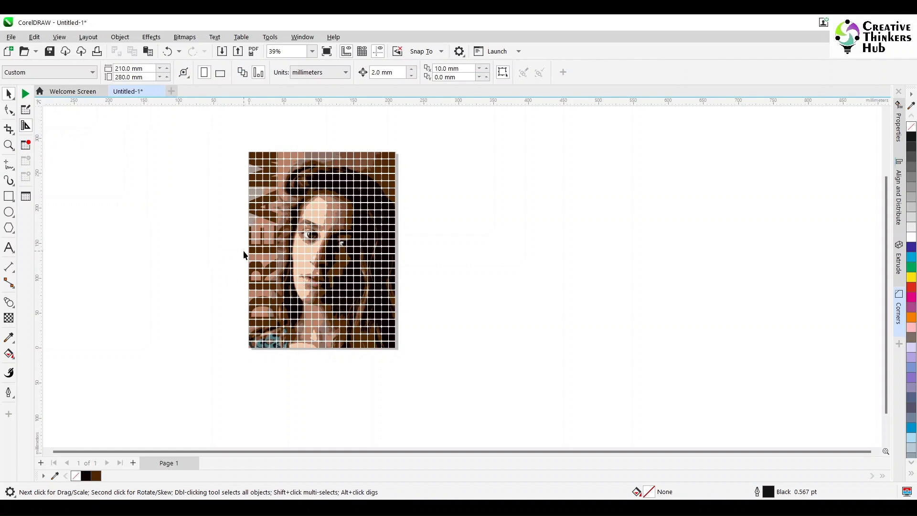
Reopen the PowerClip contents, send the traced portrait group behind the original bitmap photo, and select the bitmap.
key("shift+F4")
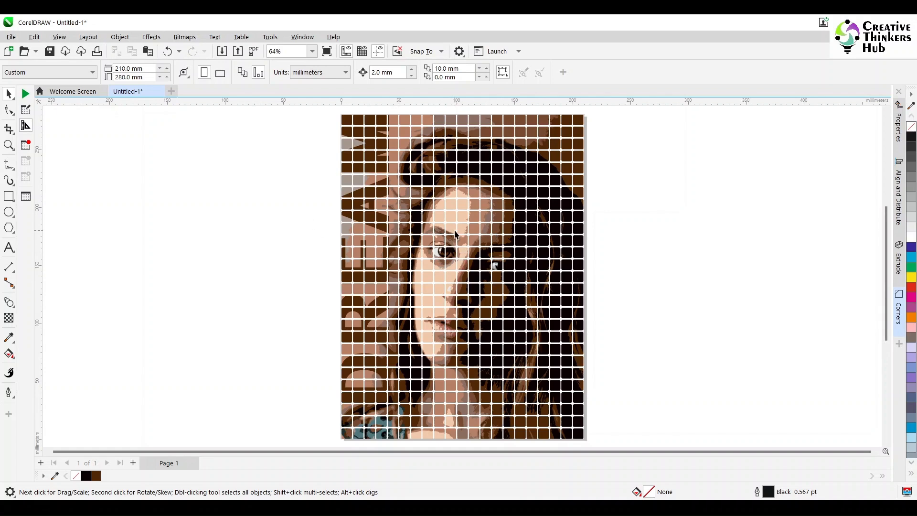
scroll(454, 234, "up", 2)
left_click(446, 211)
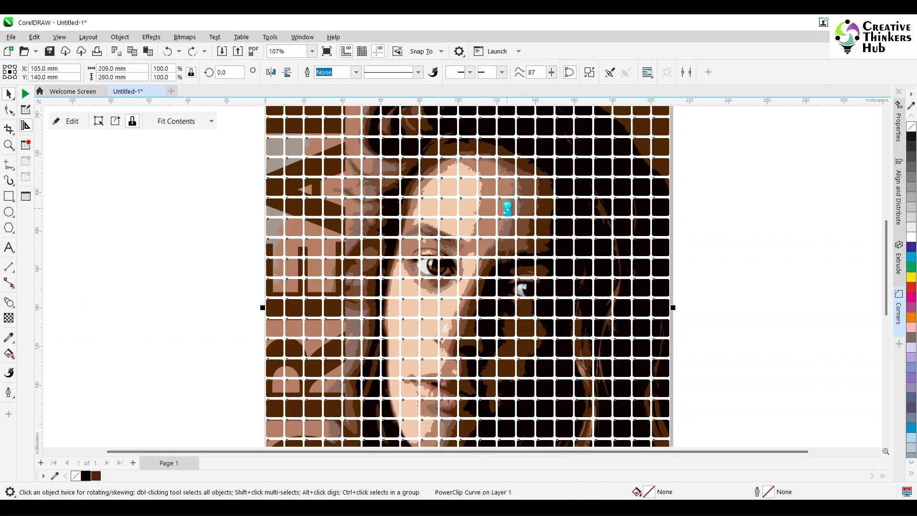
double_click(507, 208)
left_click(507, 209)
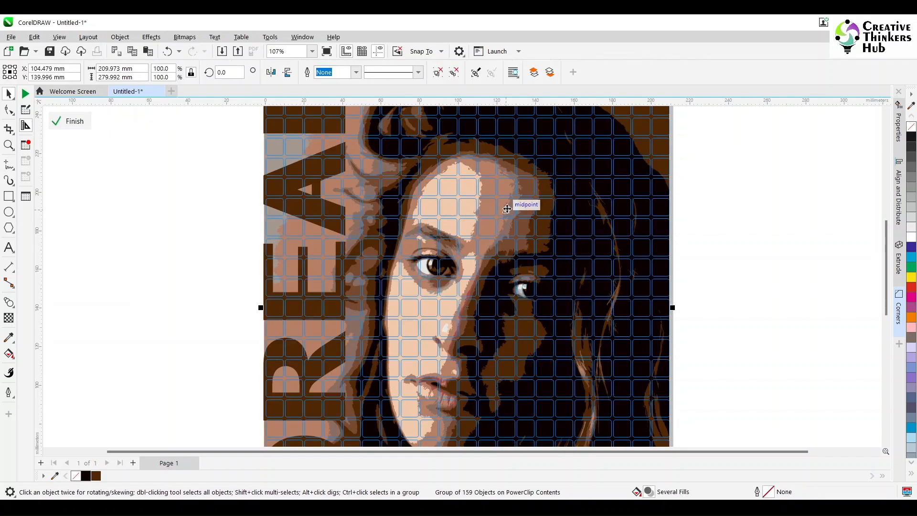
left_click_drag(507, 209, 289, 249)
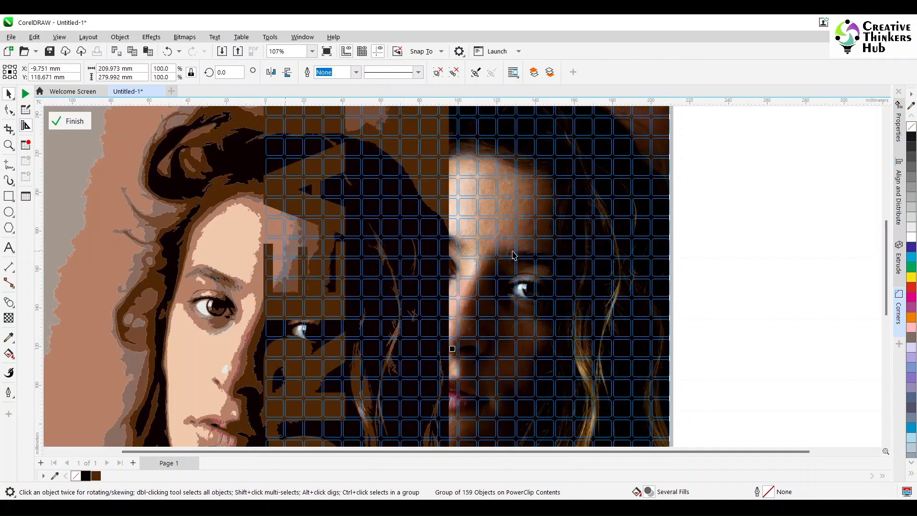
key("ctrl+z")
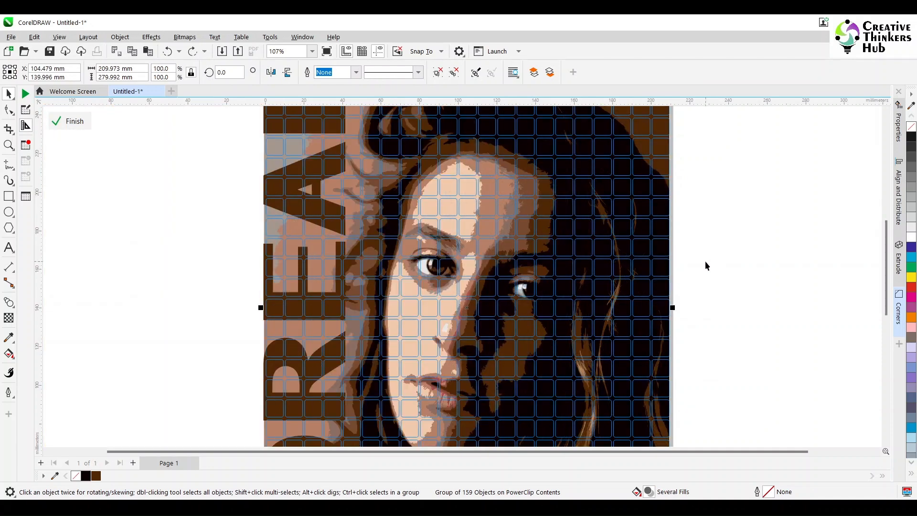
key("Delete")
left_click(507, 207)
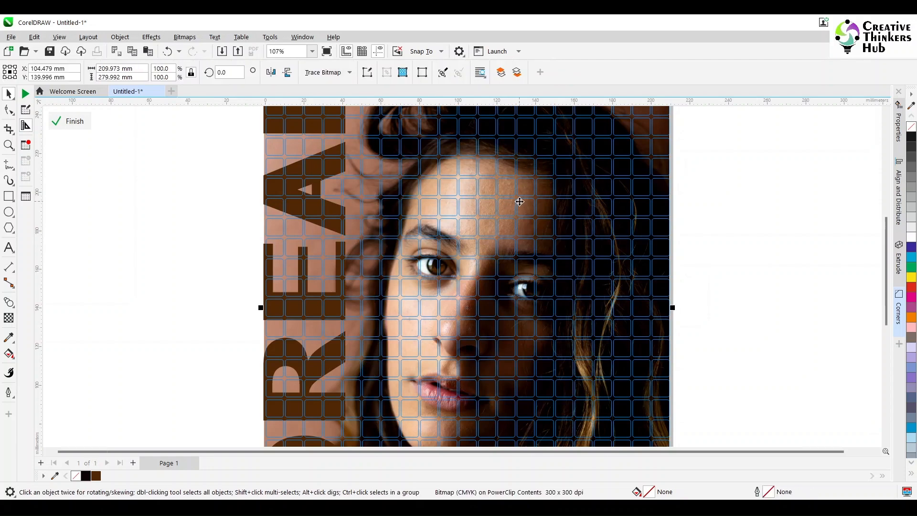
Apply a vertical linear fountain transparency to the bitmap photo, running from the hair above the forehead down to the mouth.
scroll(520, 201, "down", 4)
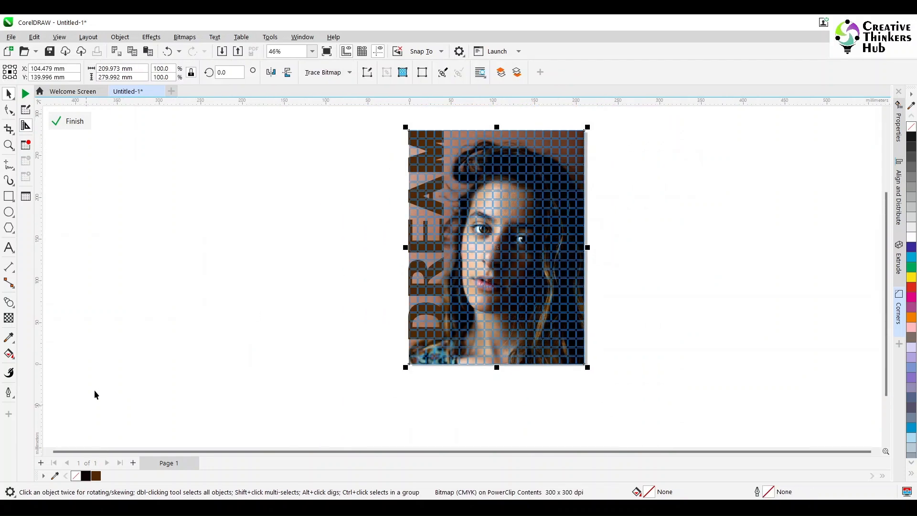
left_click(9, 317)
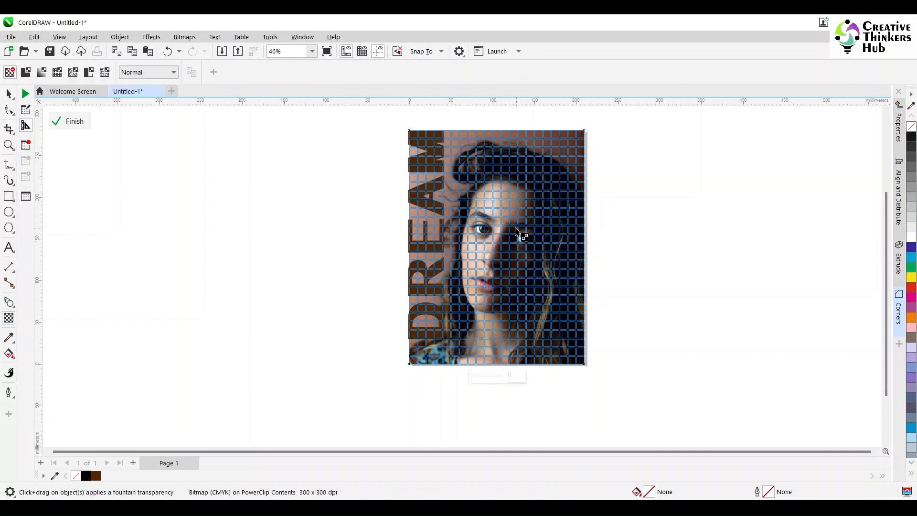
left_click_drag(500, 207, 498, 329)
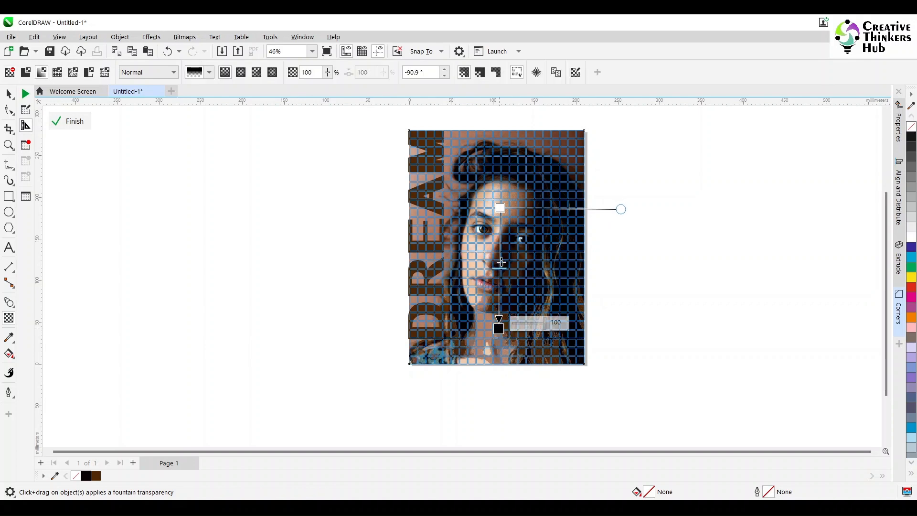
left_click_drag(500, 207, 497, 157)
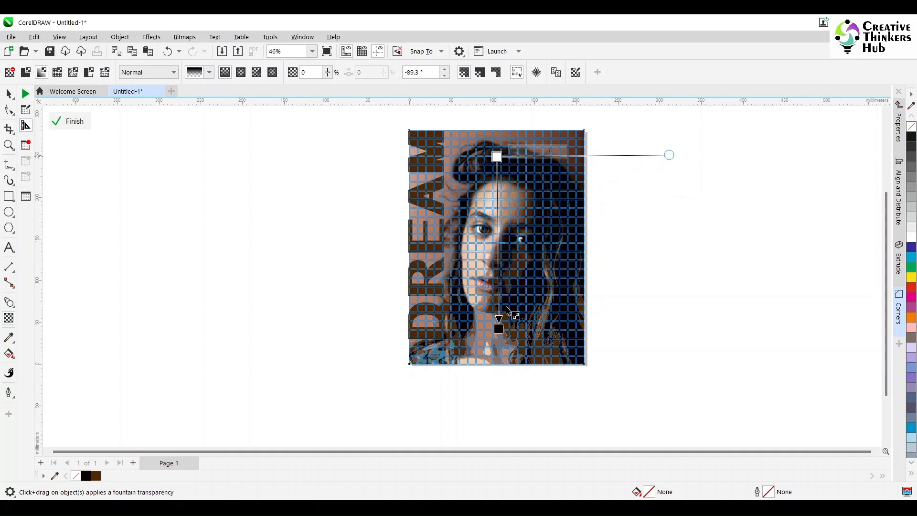
left_click_drag(498, 329, 496, 293)
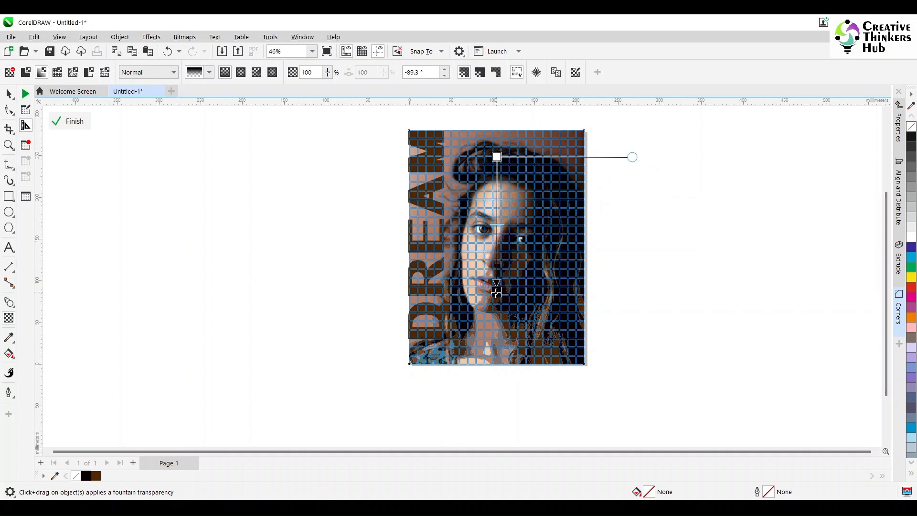
scroll(510, 269, "down", 1)
scroll(510, 269, "up", 4)
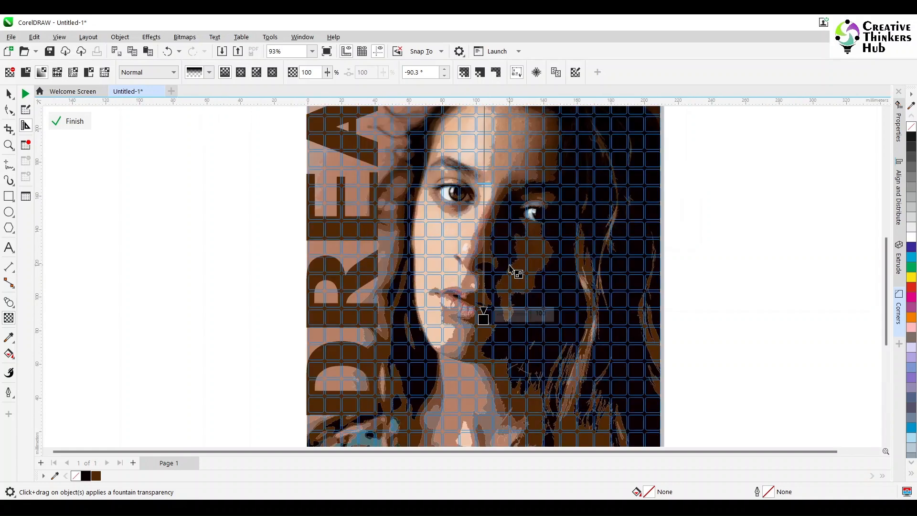
scroll(510, 268, "down", 3)
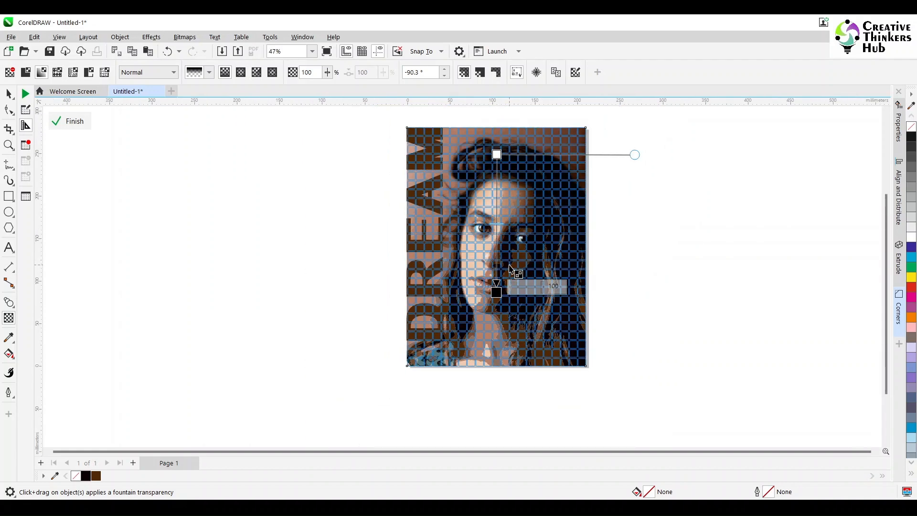
Finish editing the PowerClip contents and deselect the tiled portrait.
left_click(8, 94)
left_click(197, 198)
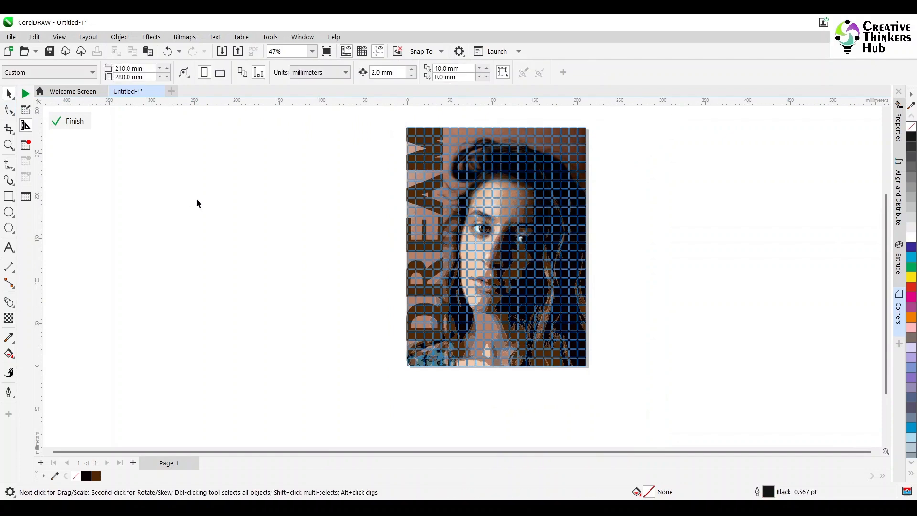
left_click(339, 280)
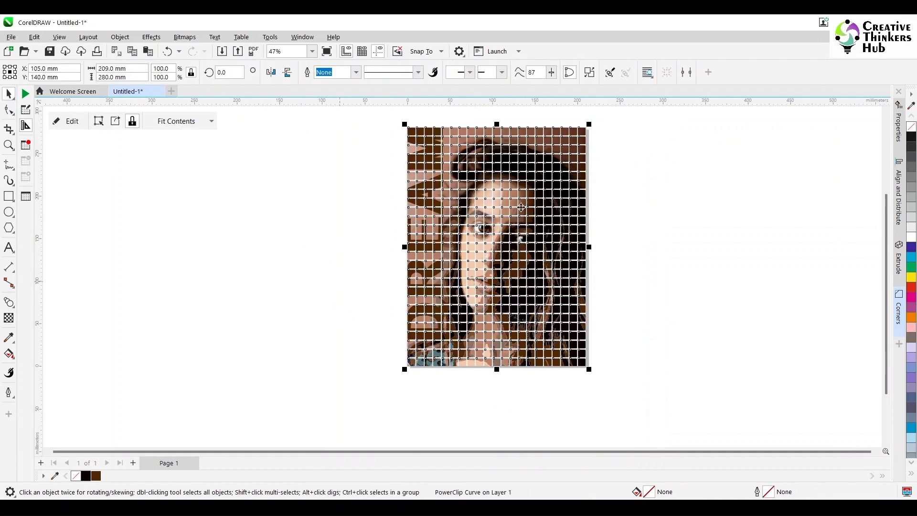
left_click(641, 274)
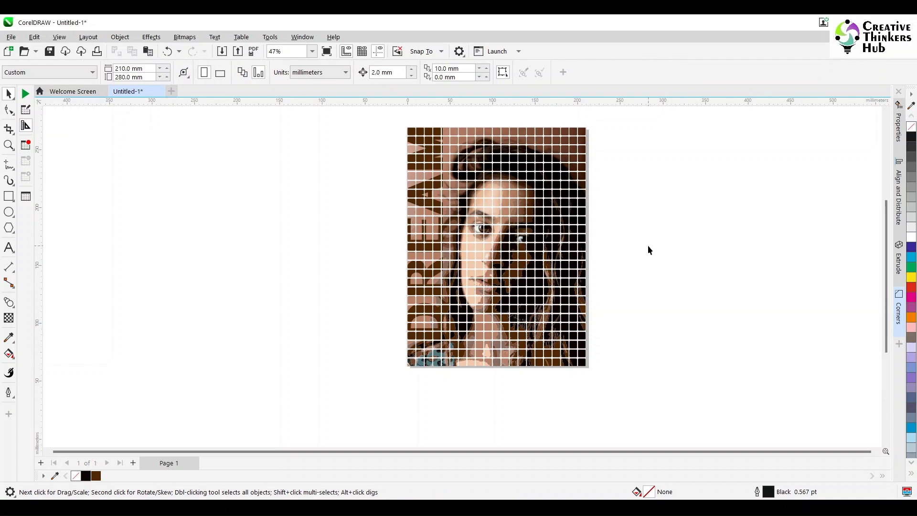
key("shift+F4")
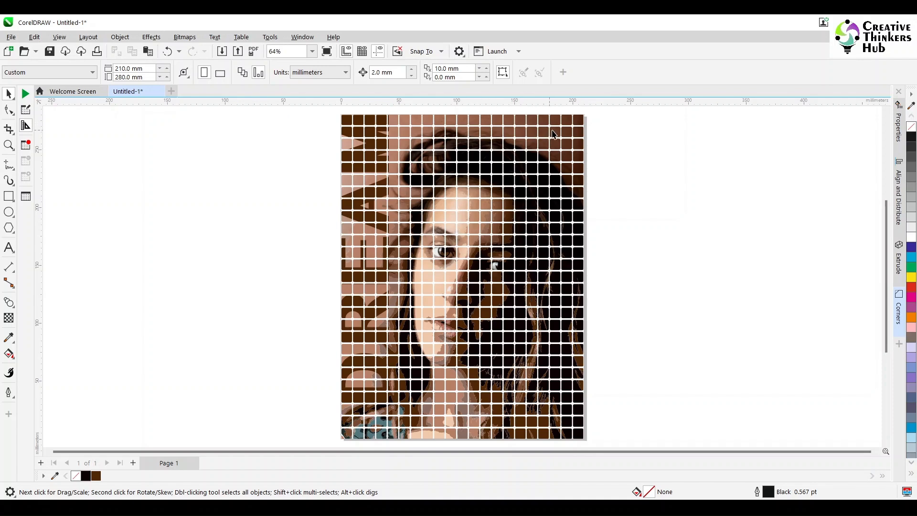
Break the PowerClip curve apart into individual tiles and give one background tile above the hair a yellow fill.
left_click(550, 139)
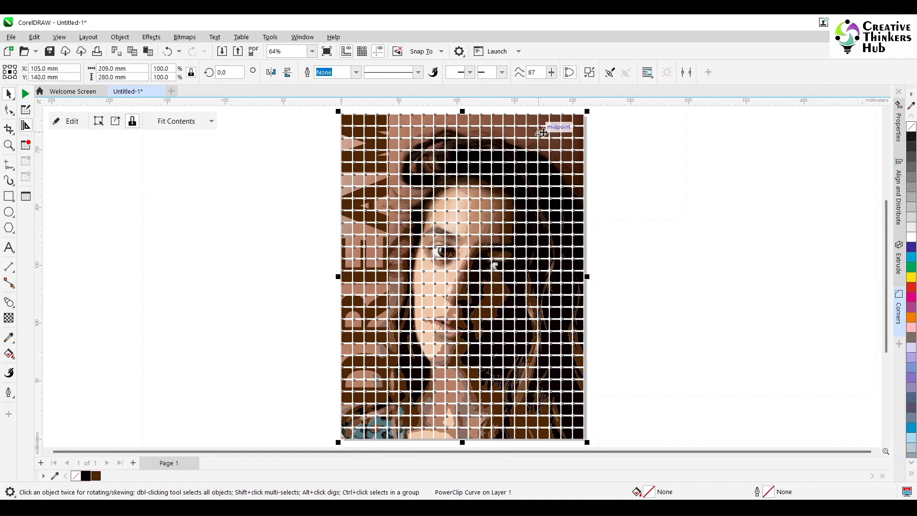
left_click(590, 72)
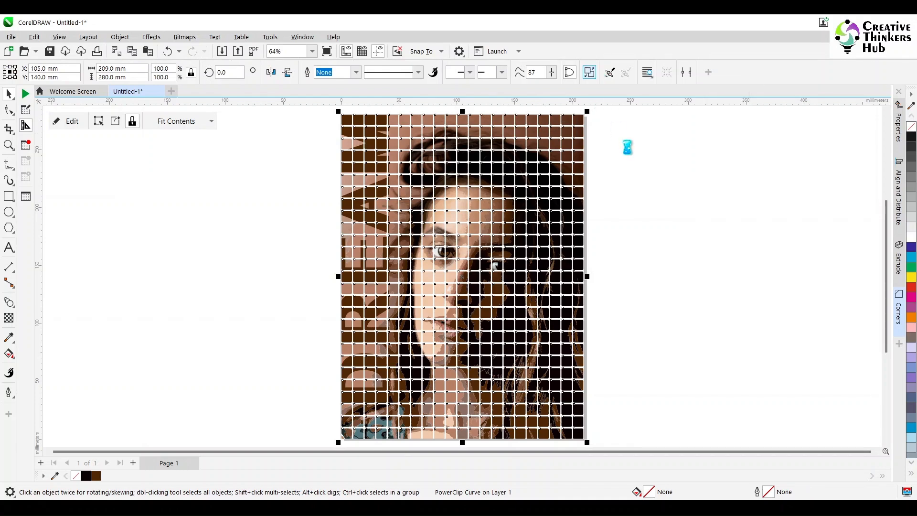
left_click(637, 173)
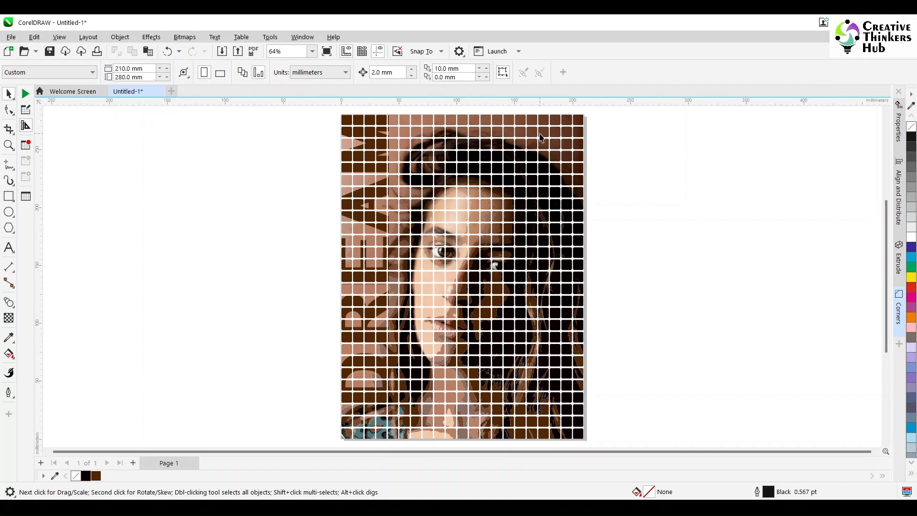
left_click(542, 137)
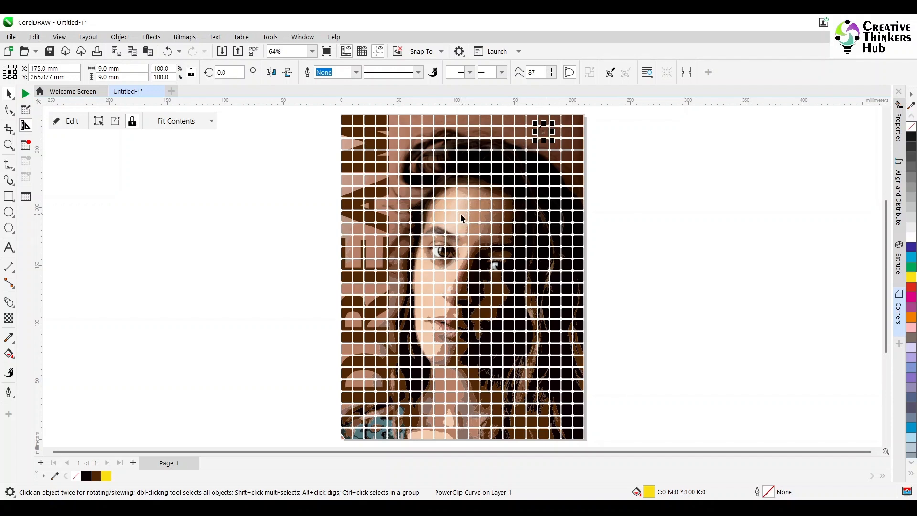
Draw a 9 by 9 mm square outside the poster's left edge and set all its corner radii to 1 mm.
scroll(554, 141, "up", 1)
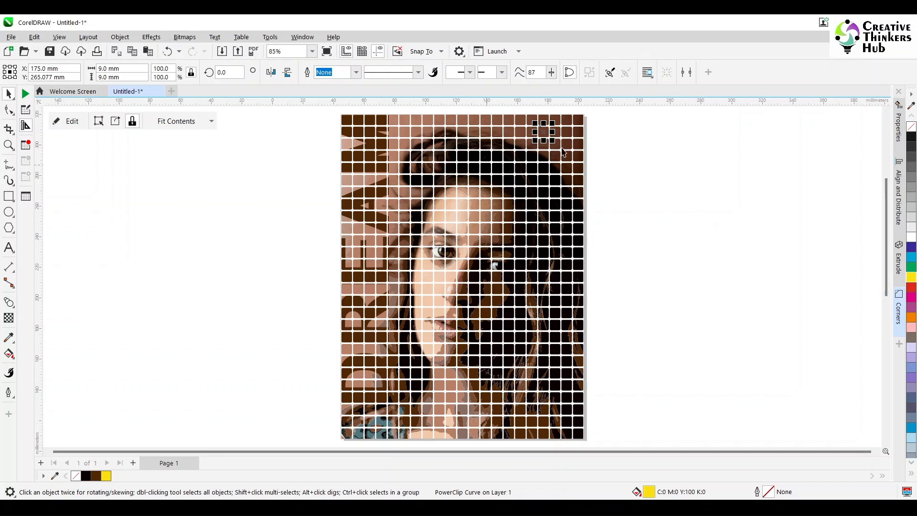
left_click(8, 196)
left_click_drag(224, 191, 239, 206)
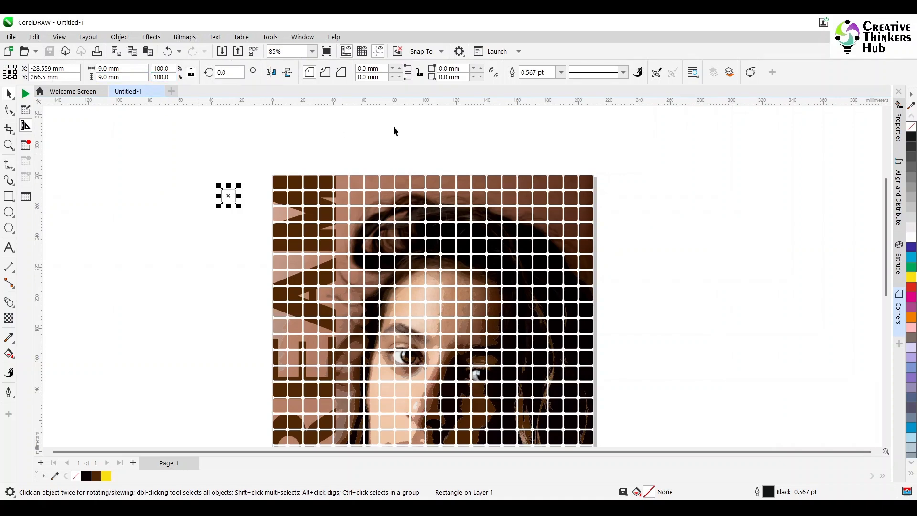
left_click(419, 73)
left_click(356, 69)
type("1")
key("Return")
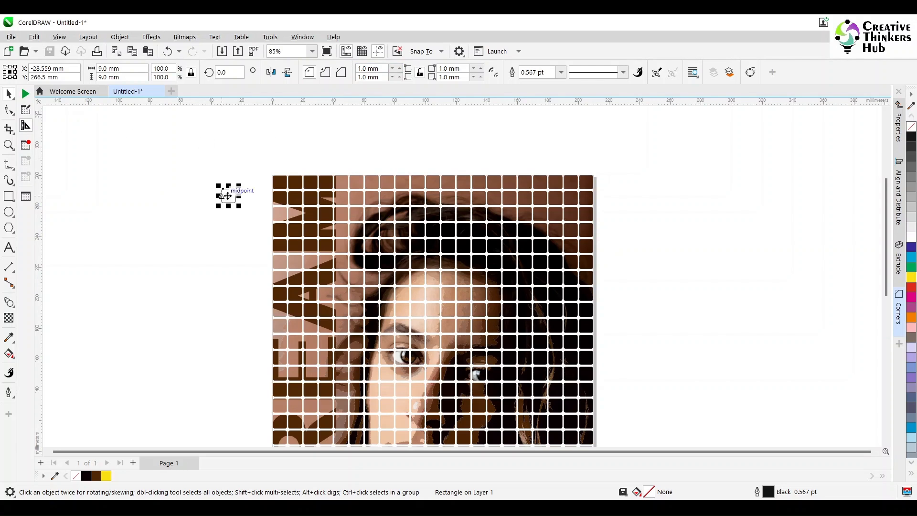
Duplicate the rounded square into five scattered squares beside the poster and fill two of them with the light skin tone sampled from the forehead.
left_click_drag(227, 195, 181, 310)
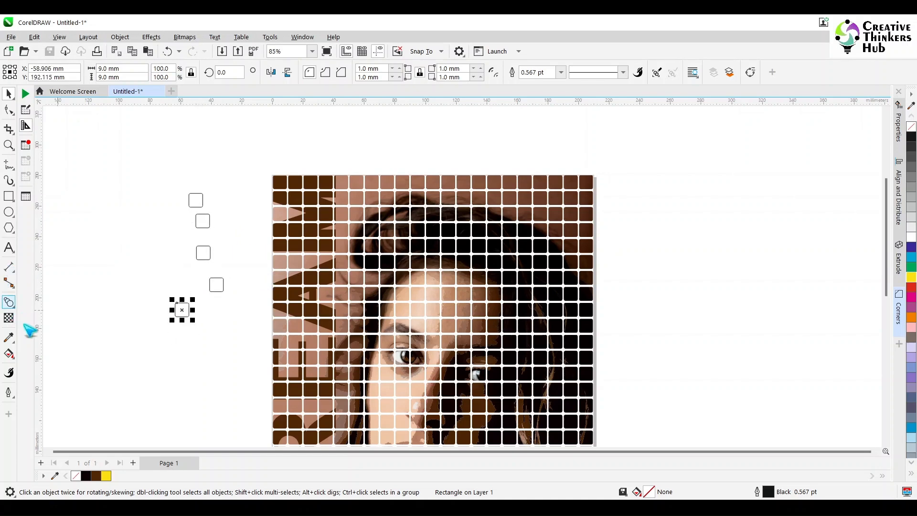
left_click(9, 338)
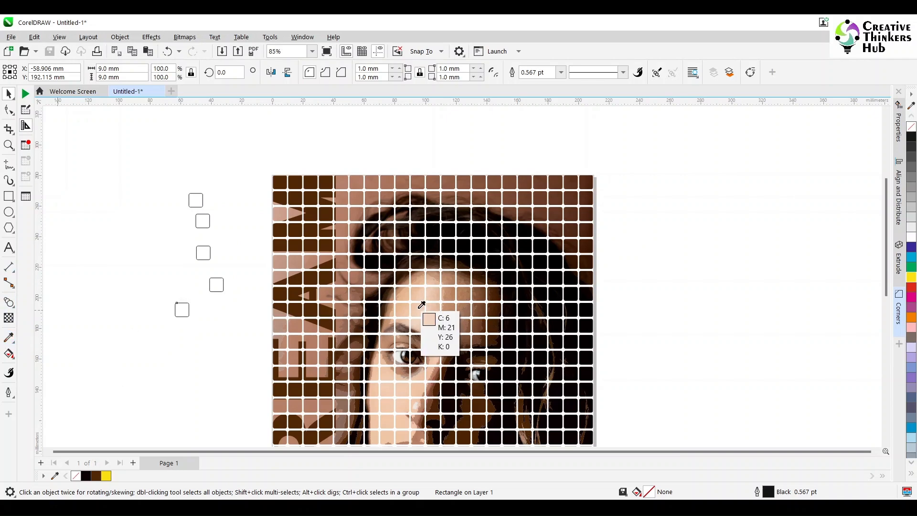
left_click(420, 306)
left_click(195, 200)
left_click(216, 284)
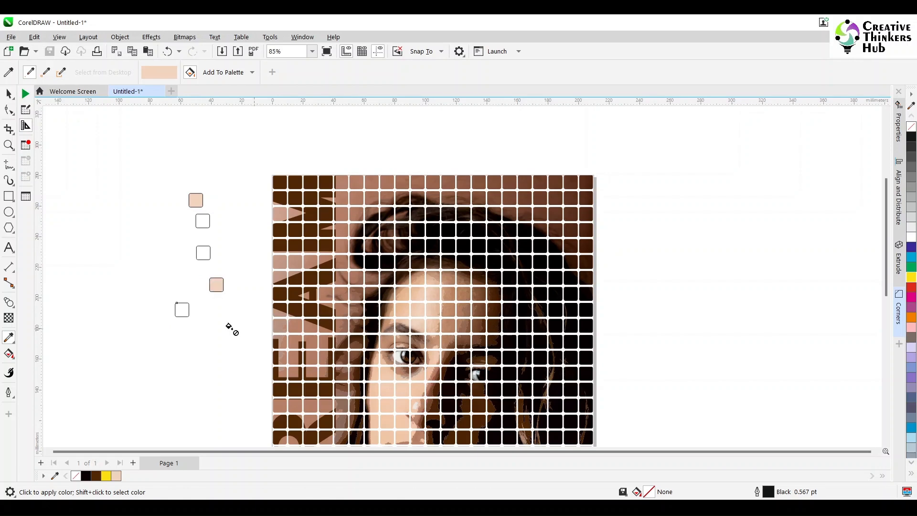
Sample the mid-brown tone C20 M40 Y42 K9 from the artwork and fill two more of the loose squares with it.
left_click(8, 94)
left_click(81, 148)
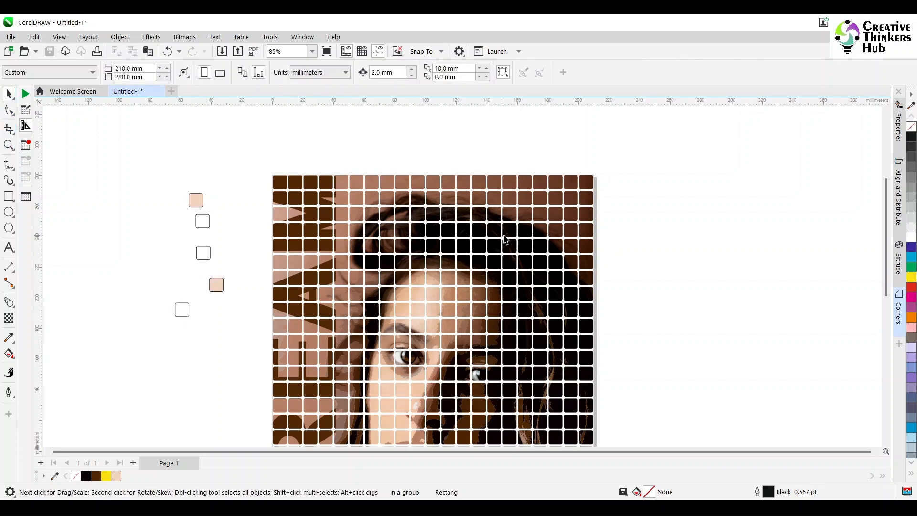
left_click(9, 337)
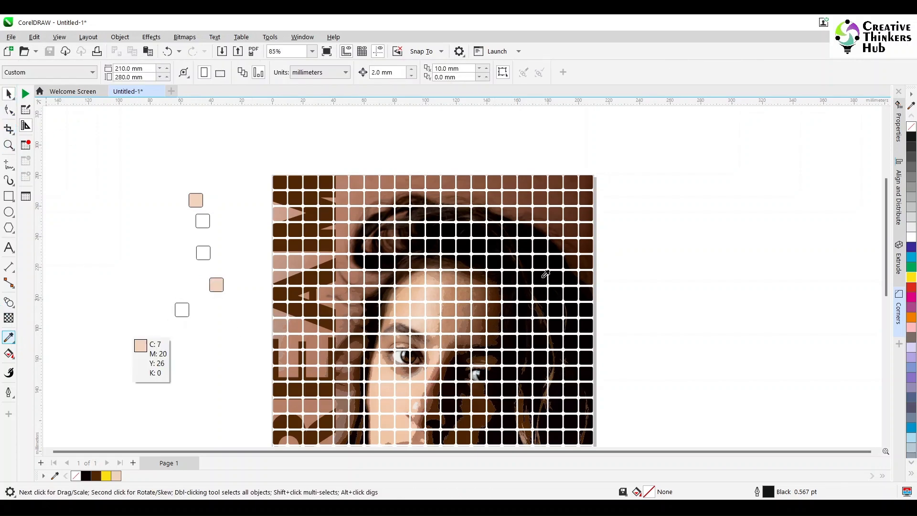
left_click(202, 220)
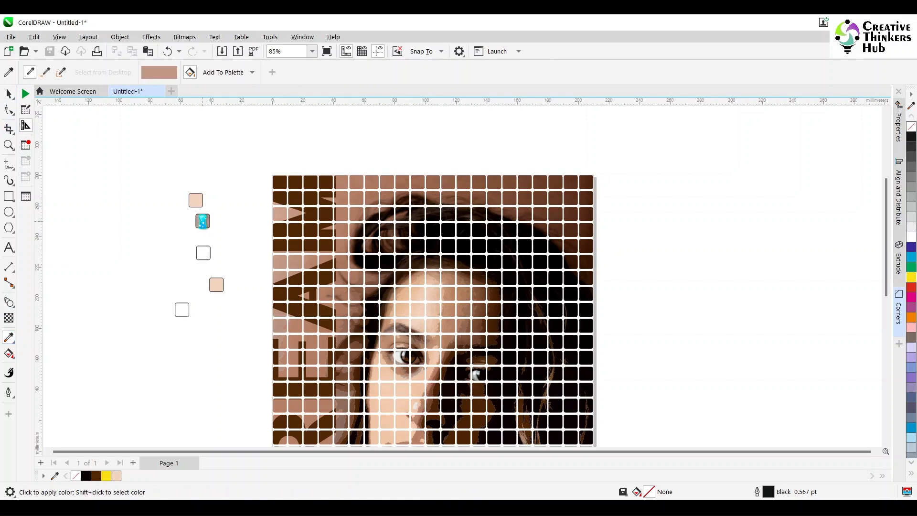
left_click(177, 311)
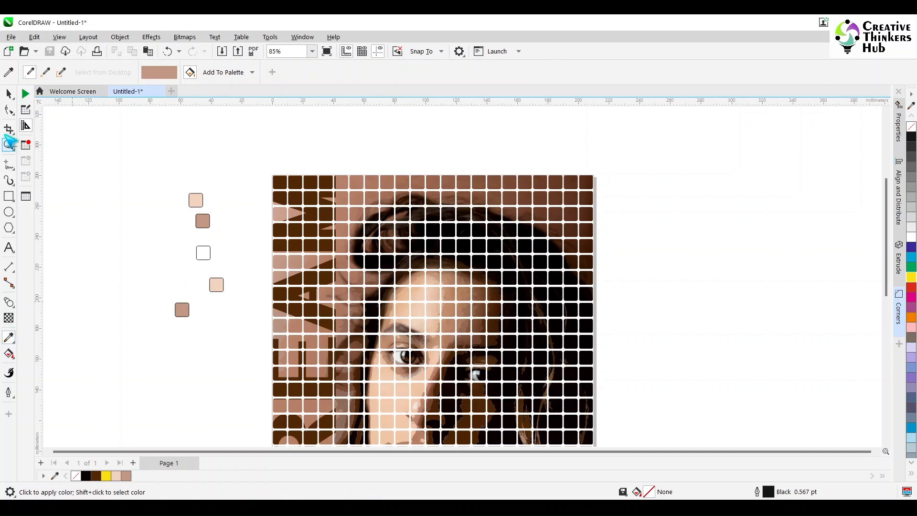
Fill the remaining unfilled square with the dark brown C23 M69 Y100 K71 from the document palette.
left_click(8, 94)
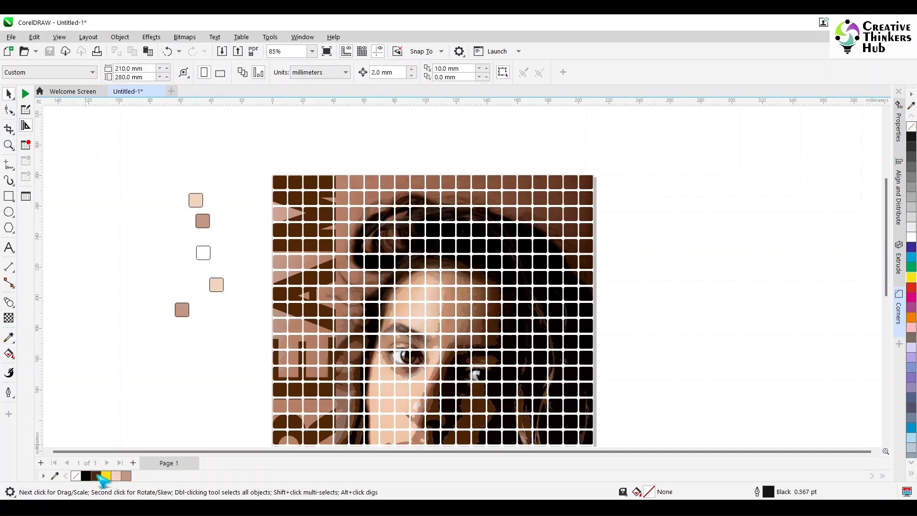
left_click(202, 256)
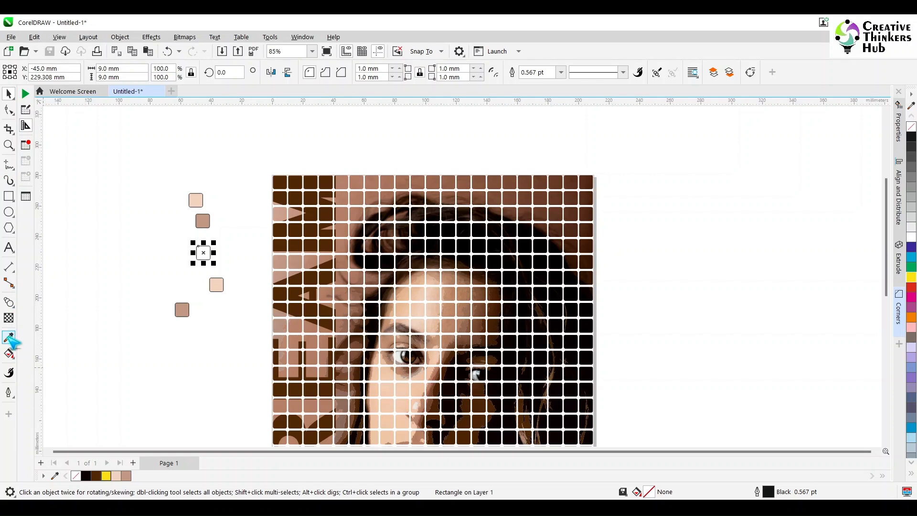
left_click(9, 338)
left_click(96, 476)
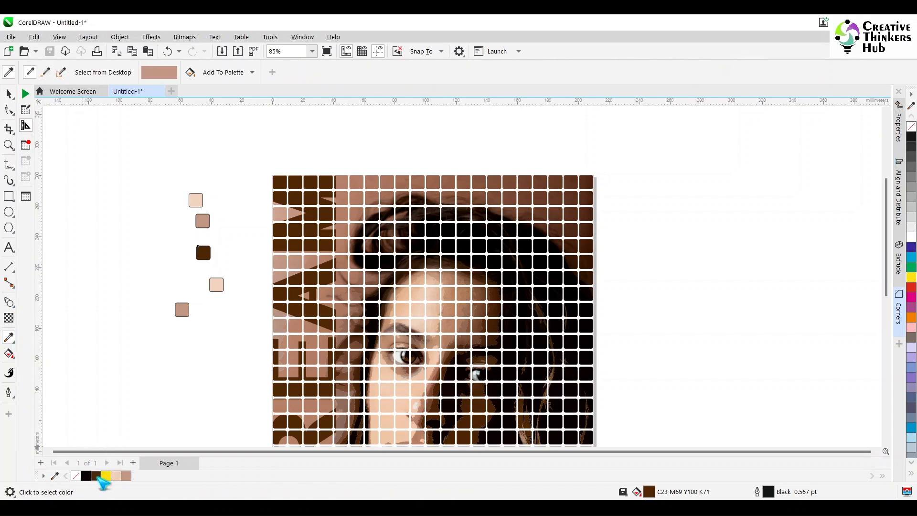
left_click(8, 94)
left_click(82, 152)
Place one light peach square on a background tile above the hair's right side and one mid-brown square on a hair tile above the forehead.
left_click(200, 207)
left_click_drag(532, 210, 540, 198)
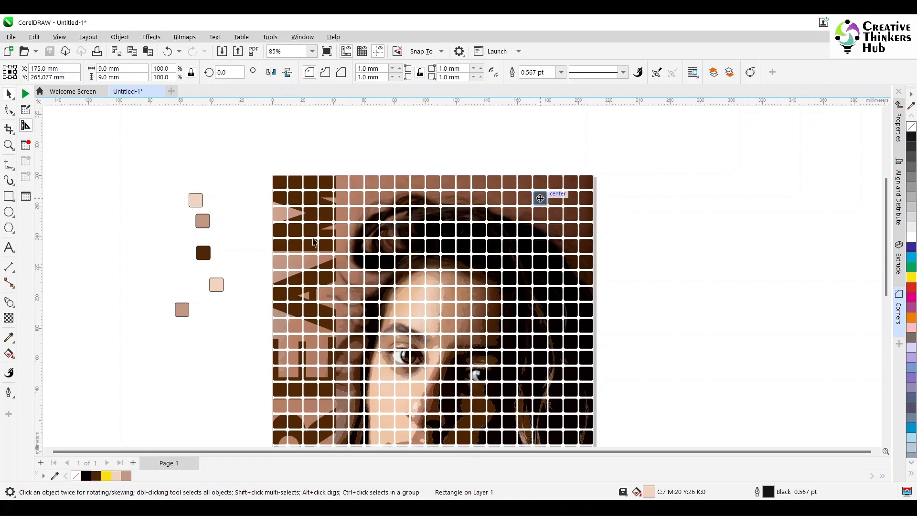
left_click(169, 181)
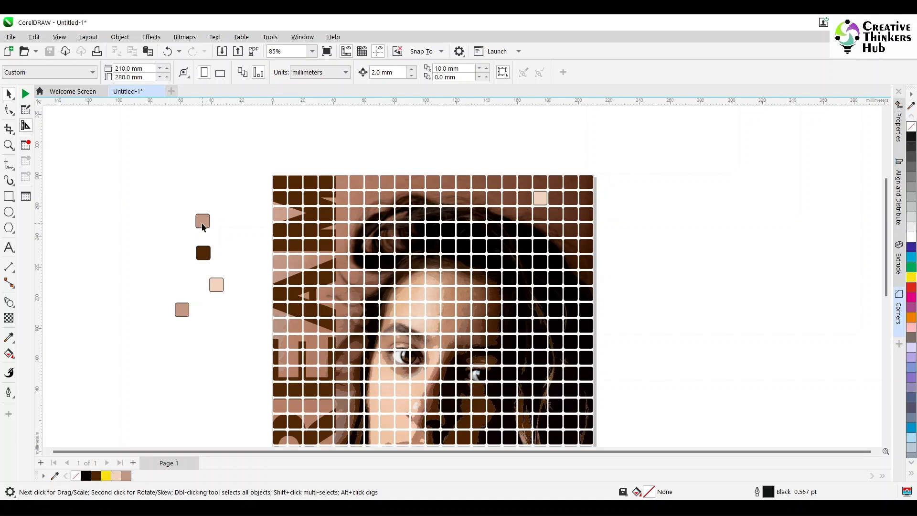
left_click(203, 228)
left_click(205, 221)
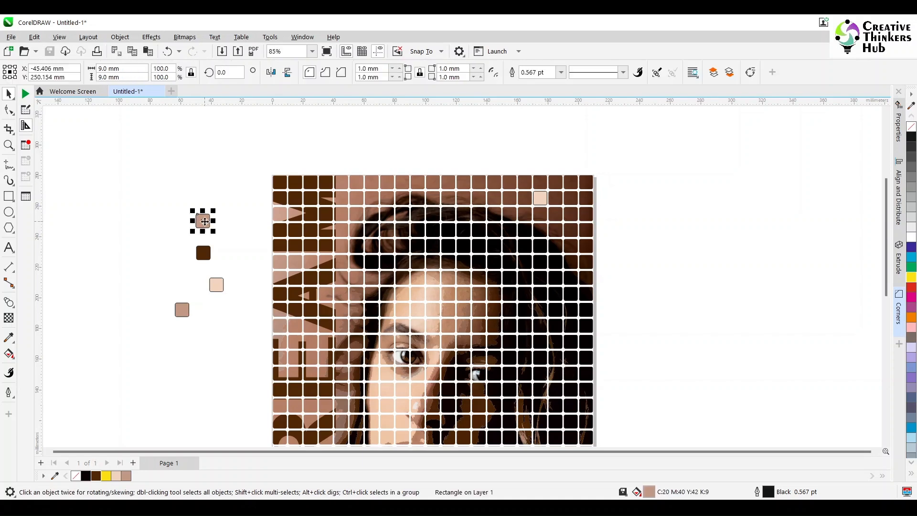
left_click_drag(203, 221, 452, 249)
left_click(201, 271)
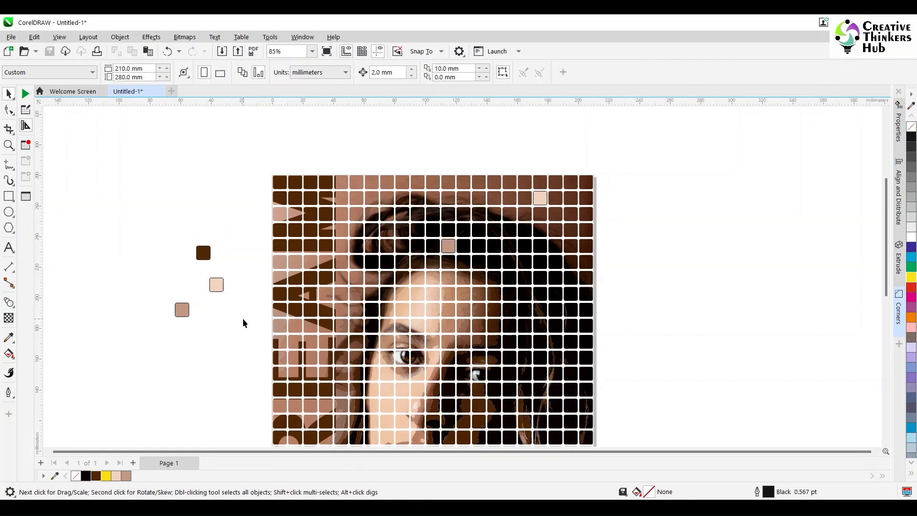
Place the dark brown square on a forehead tile, the other peach one on the hair beside the face, and the last mid-brown one on the title's edge.
left_click_drag(397, 297, 464, 278)
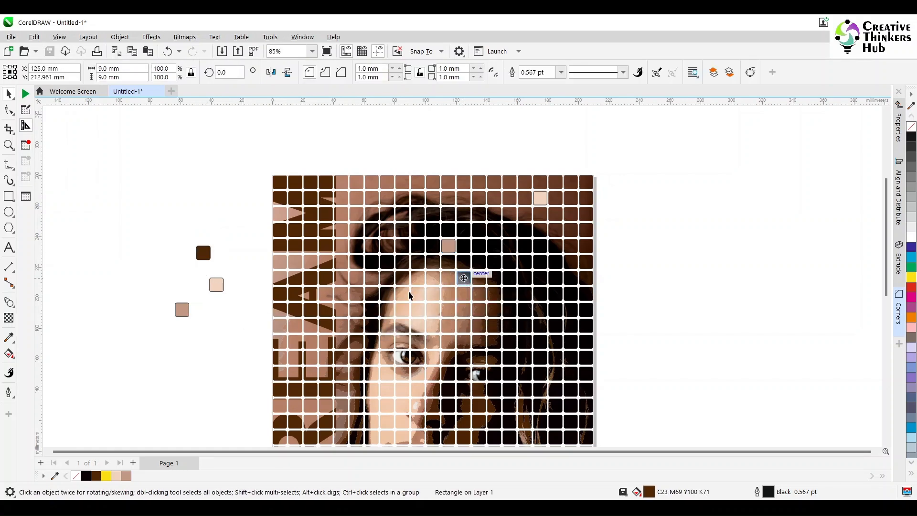
left_click(216, 284)
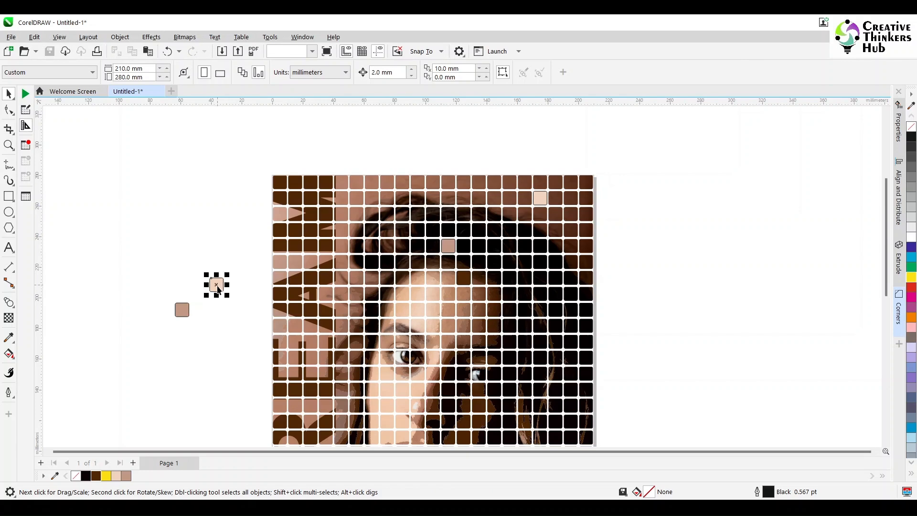
left_click_drag(216, 285, 556, 391)
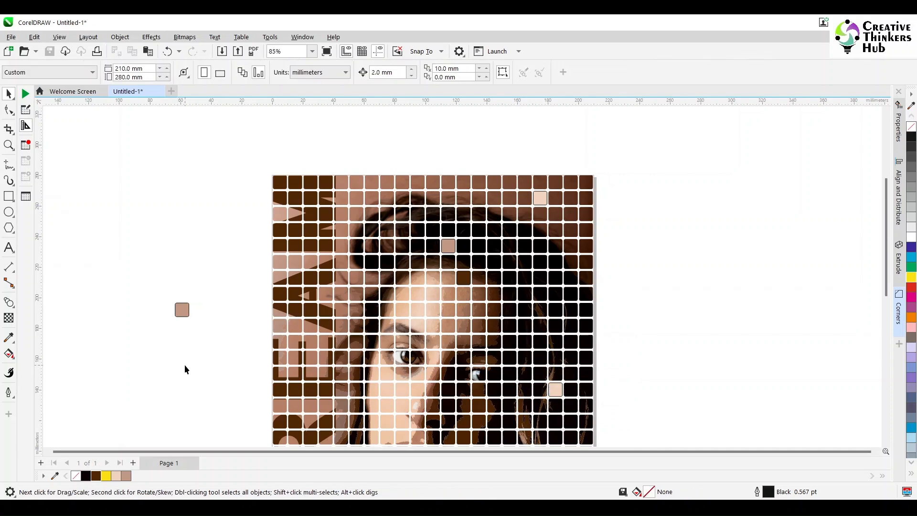
left_click(181, 310)
left_click_drag(182, 310, 325, 420)
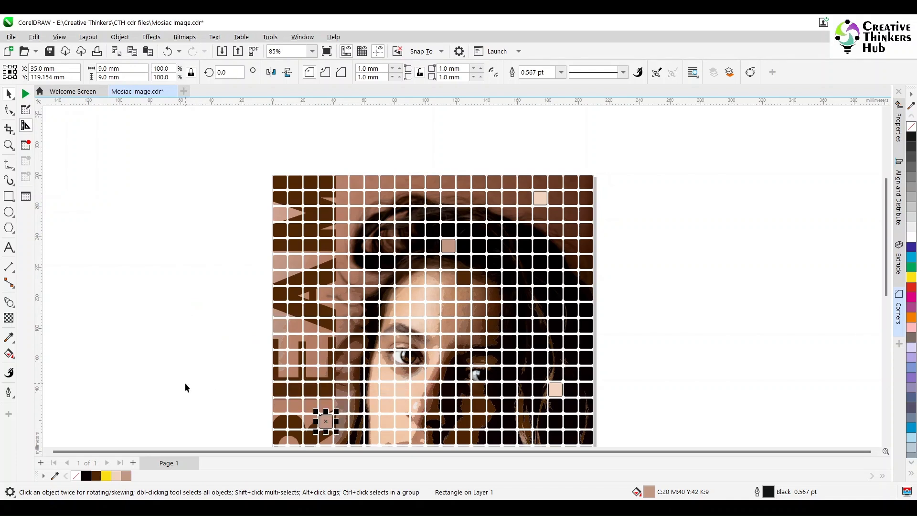
Select all five placed squares, remove their outlines, and fit the whole poster in view.
left_click(555, 389, "shift")
left_click(464, 279, "shift")
left_click(449, 246, "shift")
left_click(538, 202, "shift")
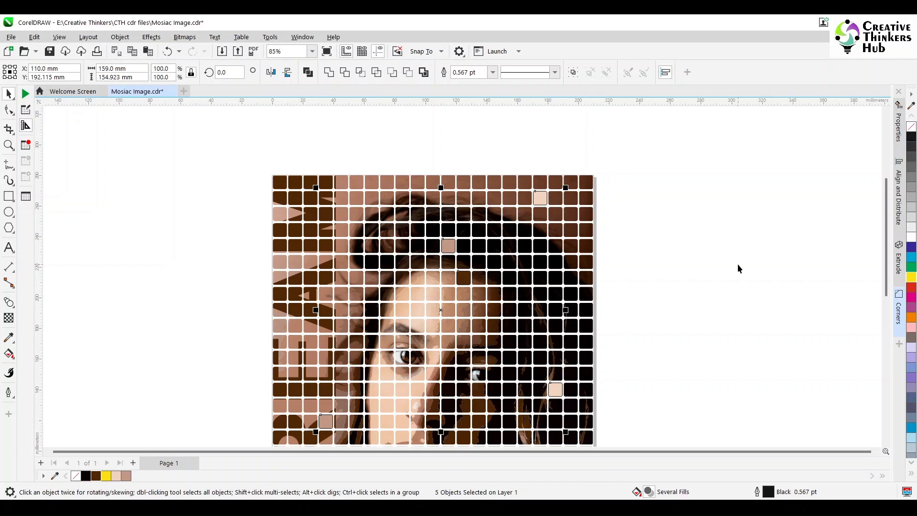
left_click(678, 252)
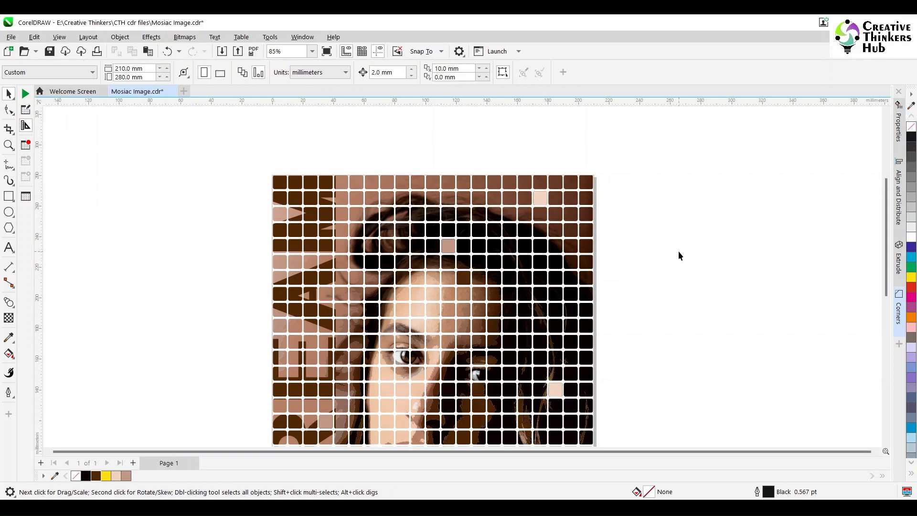
key("F4")
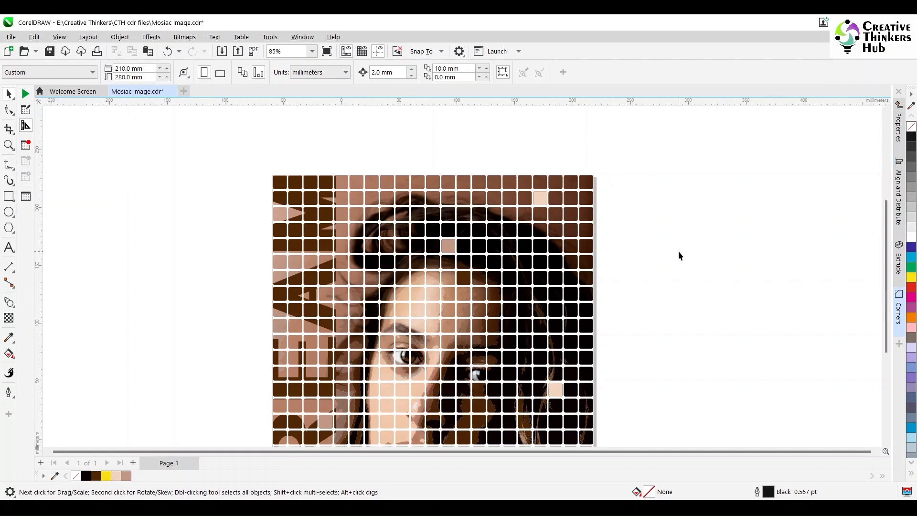